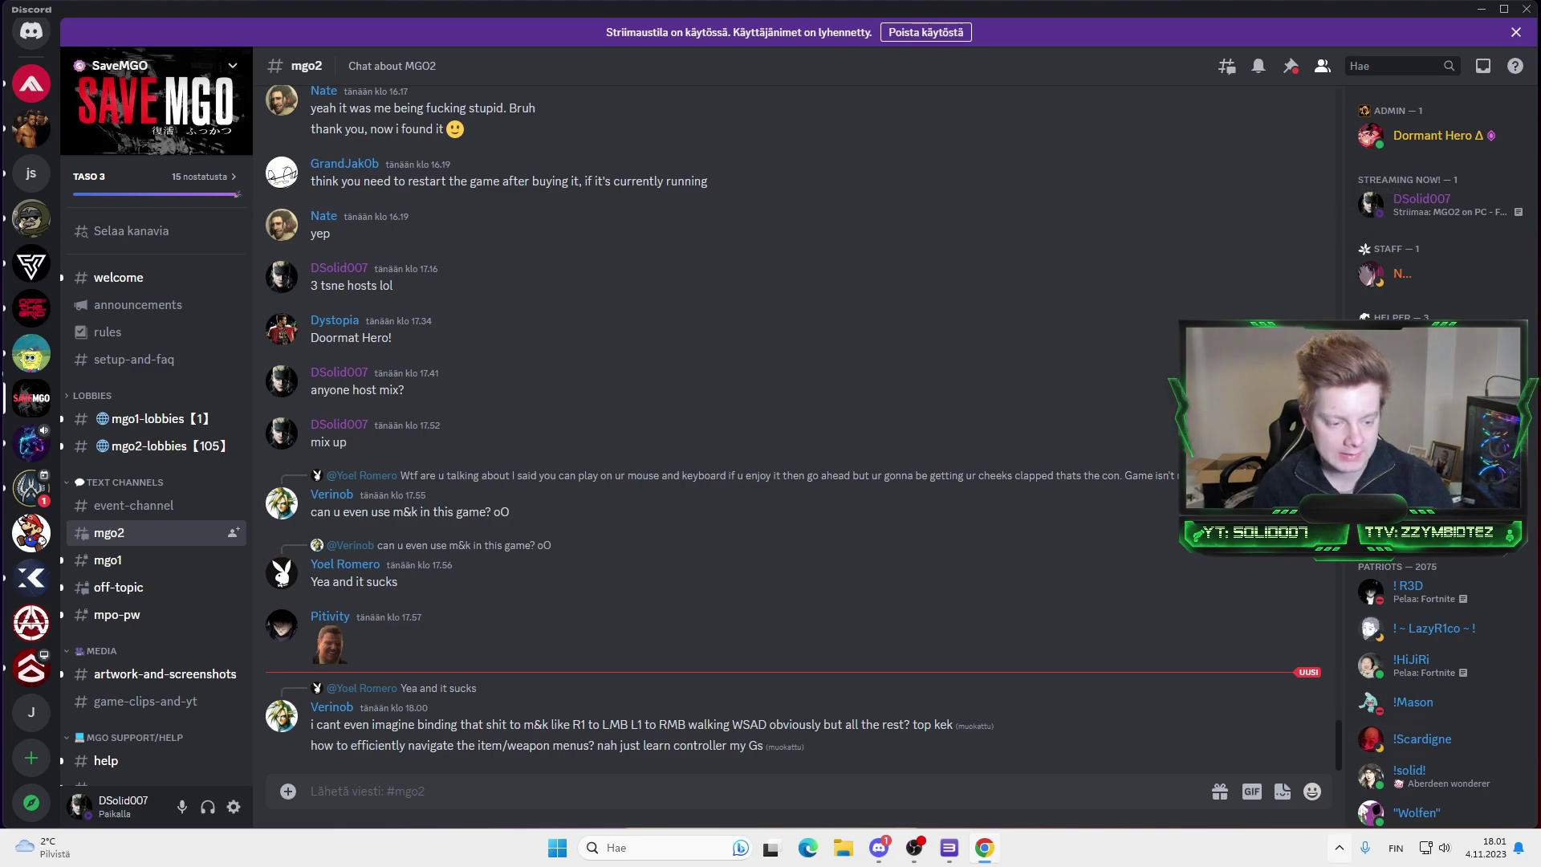
Step: Switch to DS4Windows and open the connected controller's Default profile for editing
right_click(1374, 798)
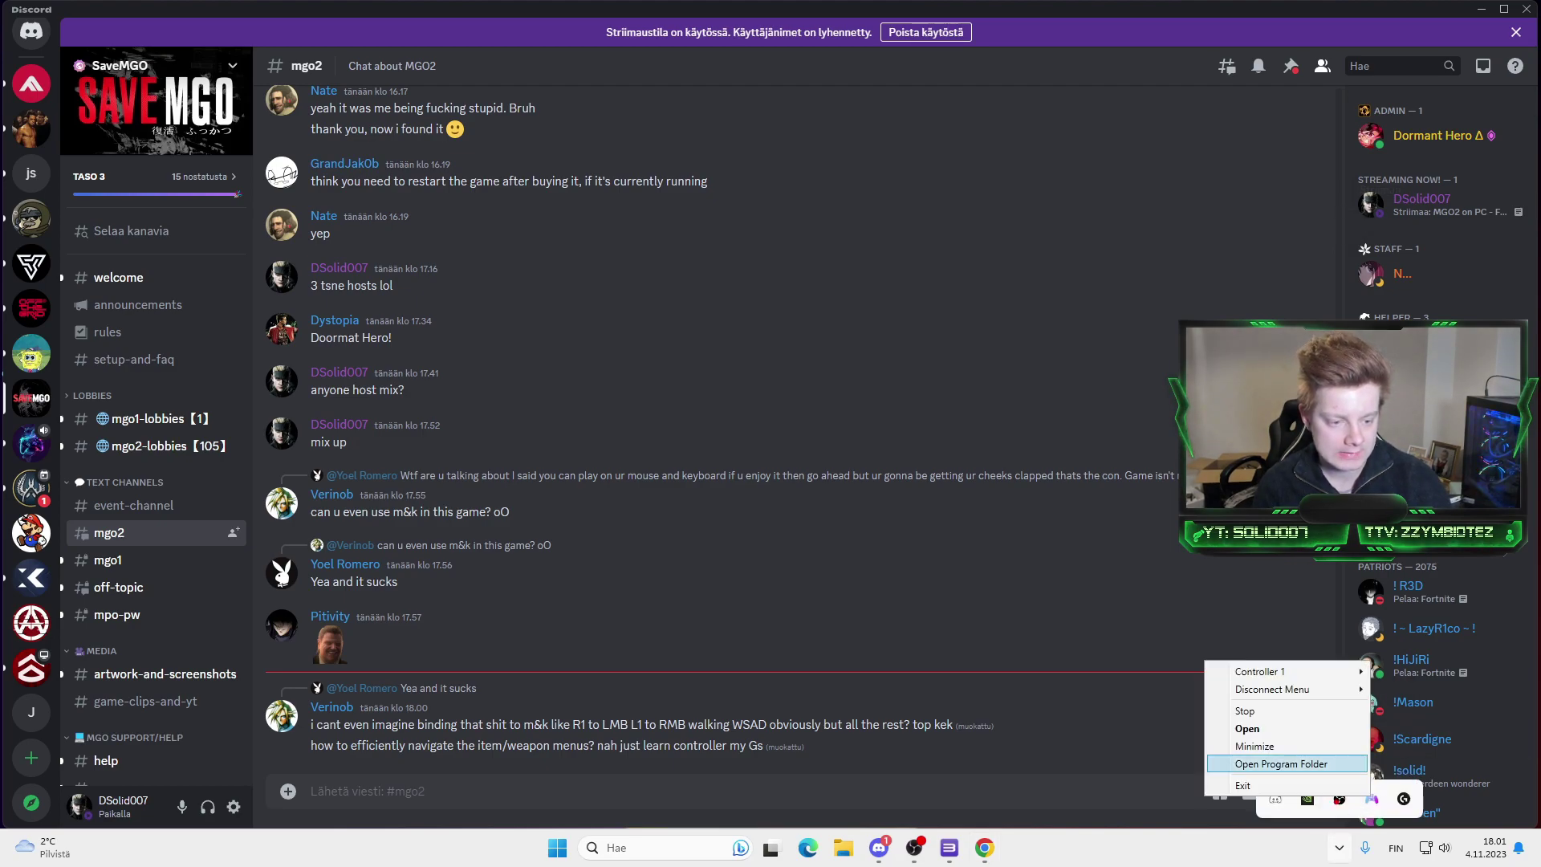
click(1284, 727)
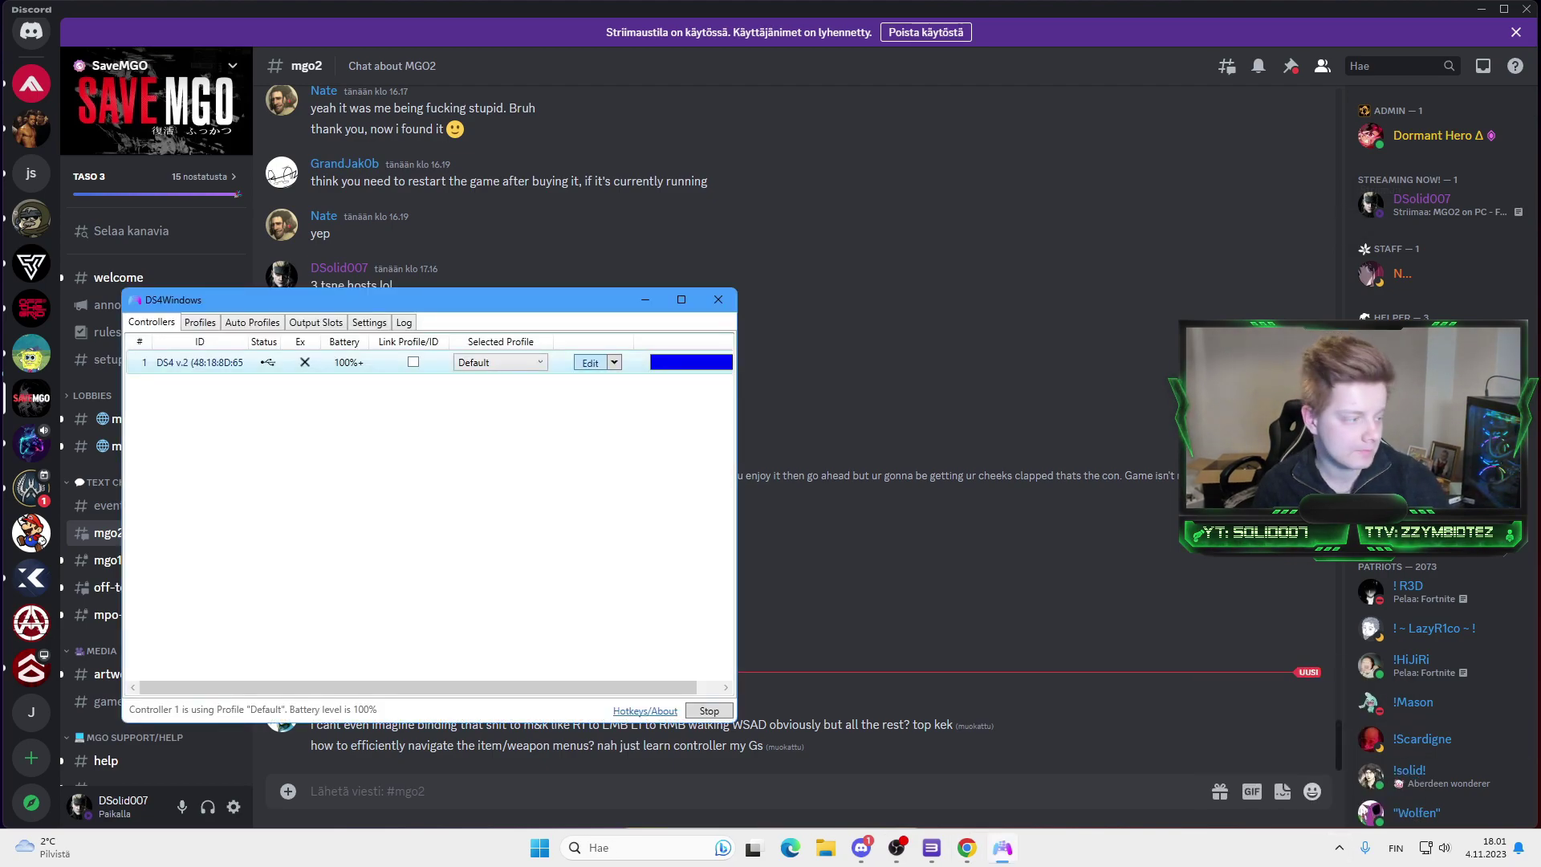
click(590, 363)
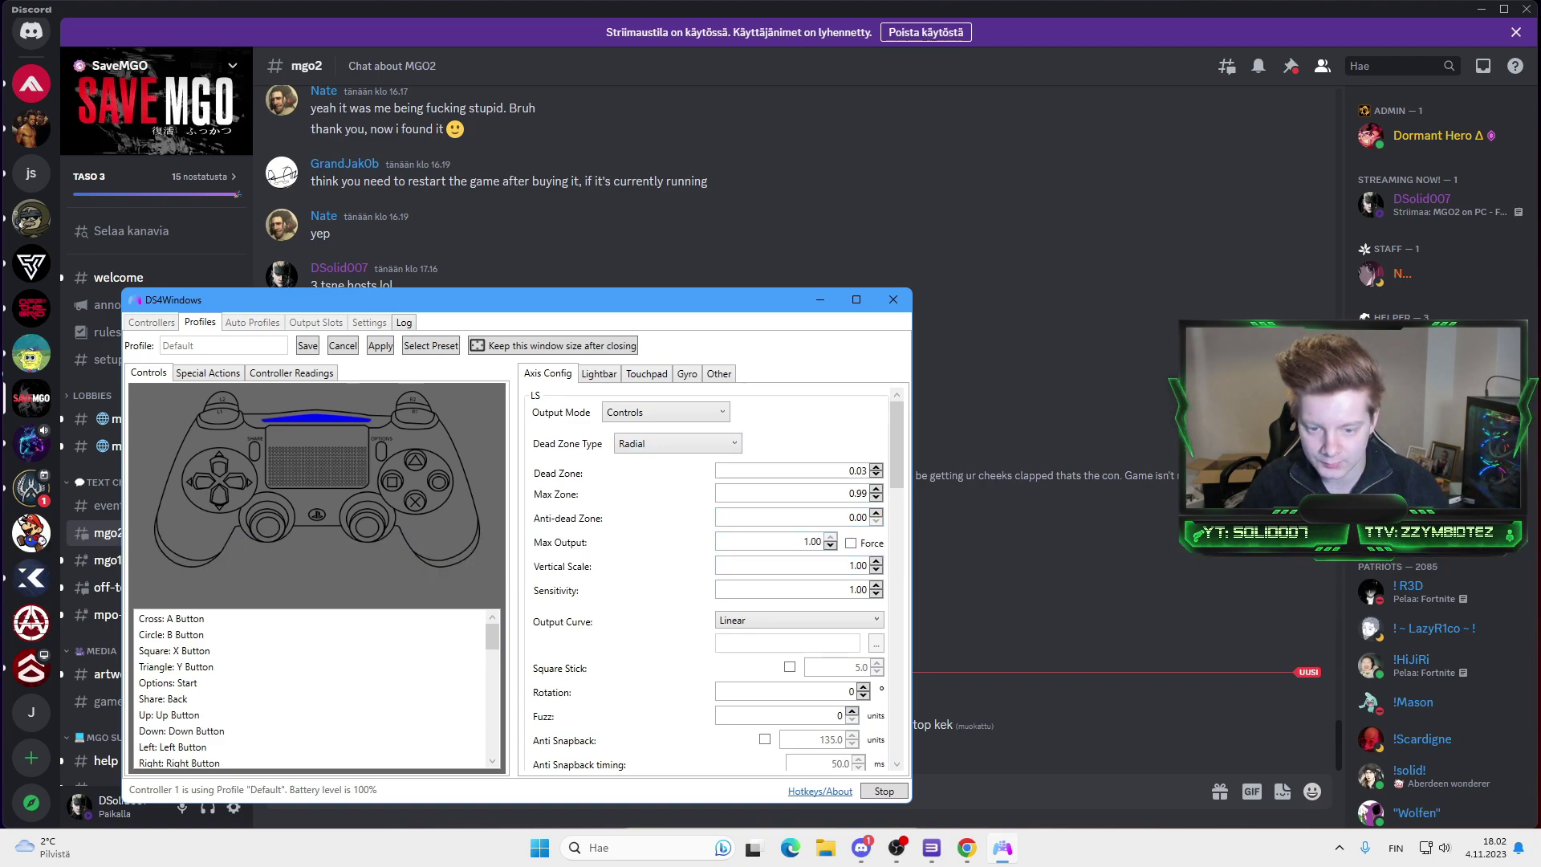
Step: Choose Linear as the left stick's output curve and review the right stick and L2/R2 trigger settings
click(802, 619)
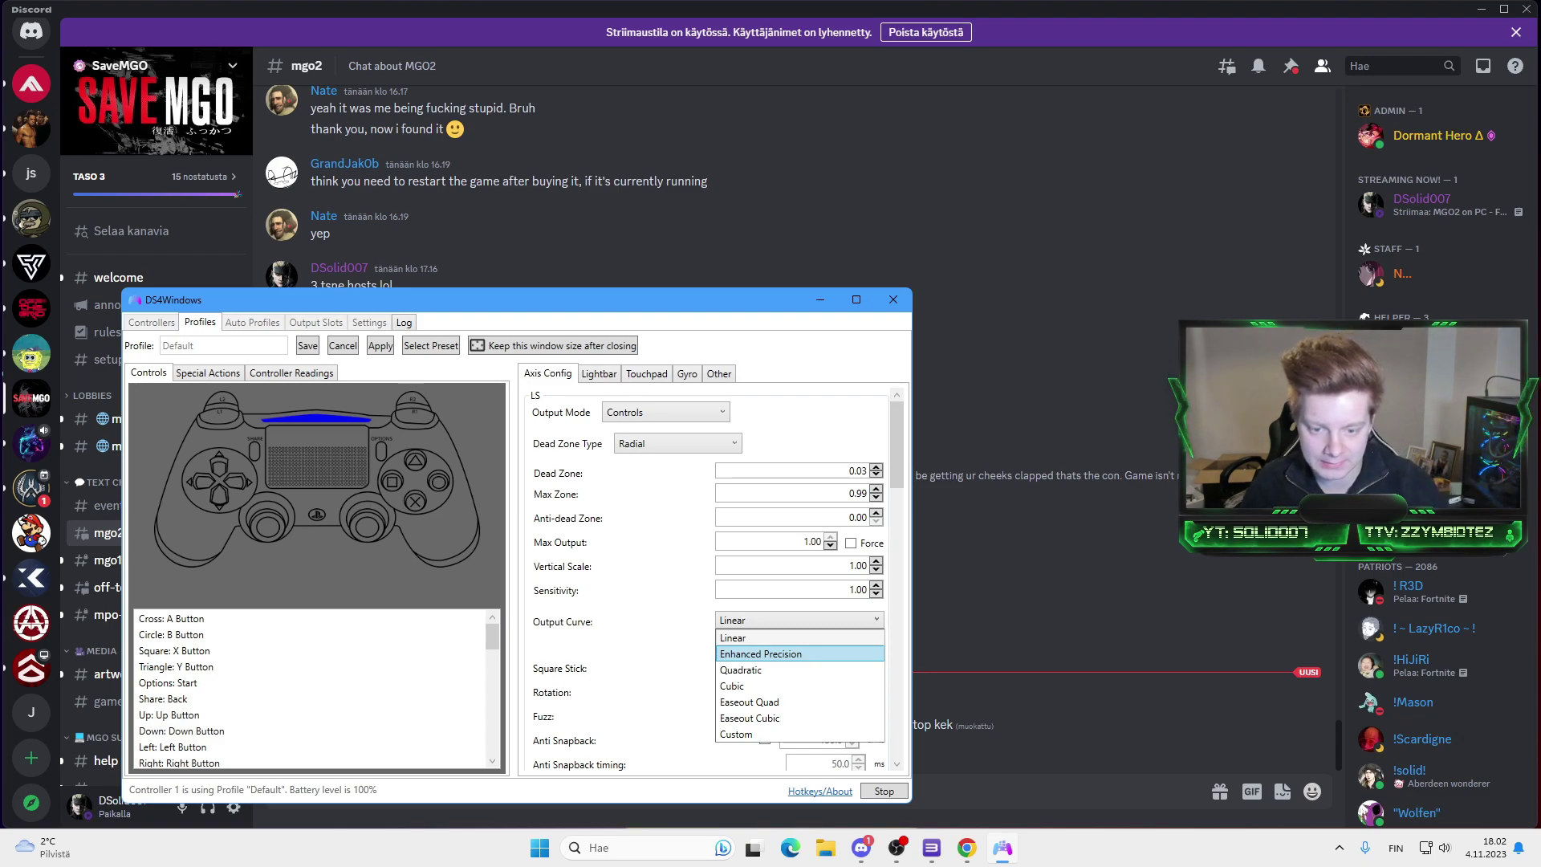
click(770, 637)
scroll(706, 578, down, 8)
scroll(706, 578, down, 1)
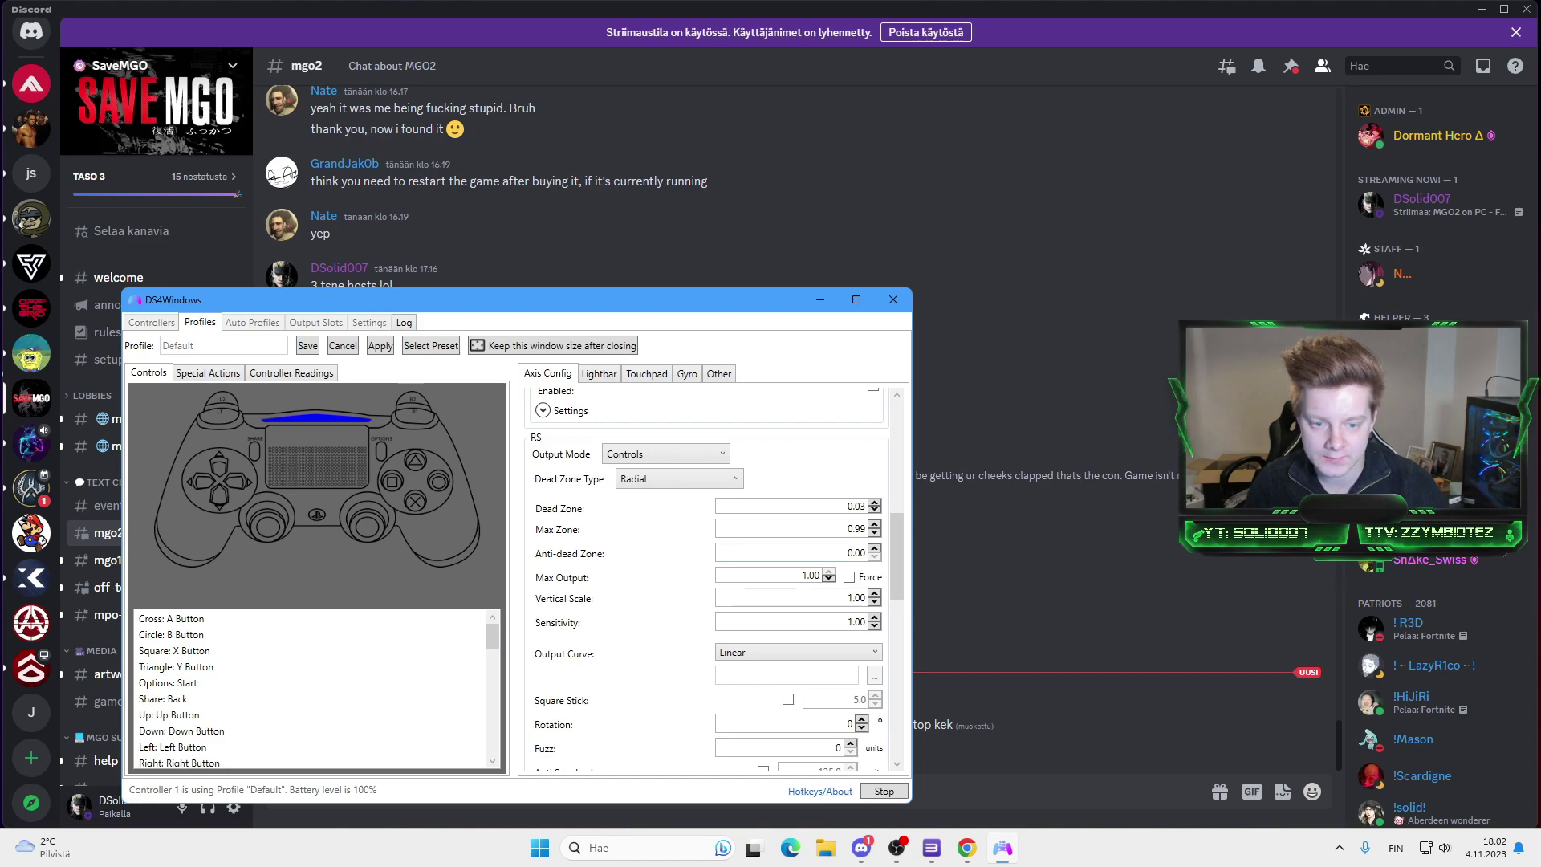
scroll(707, 578, down, 10)
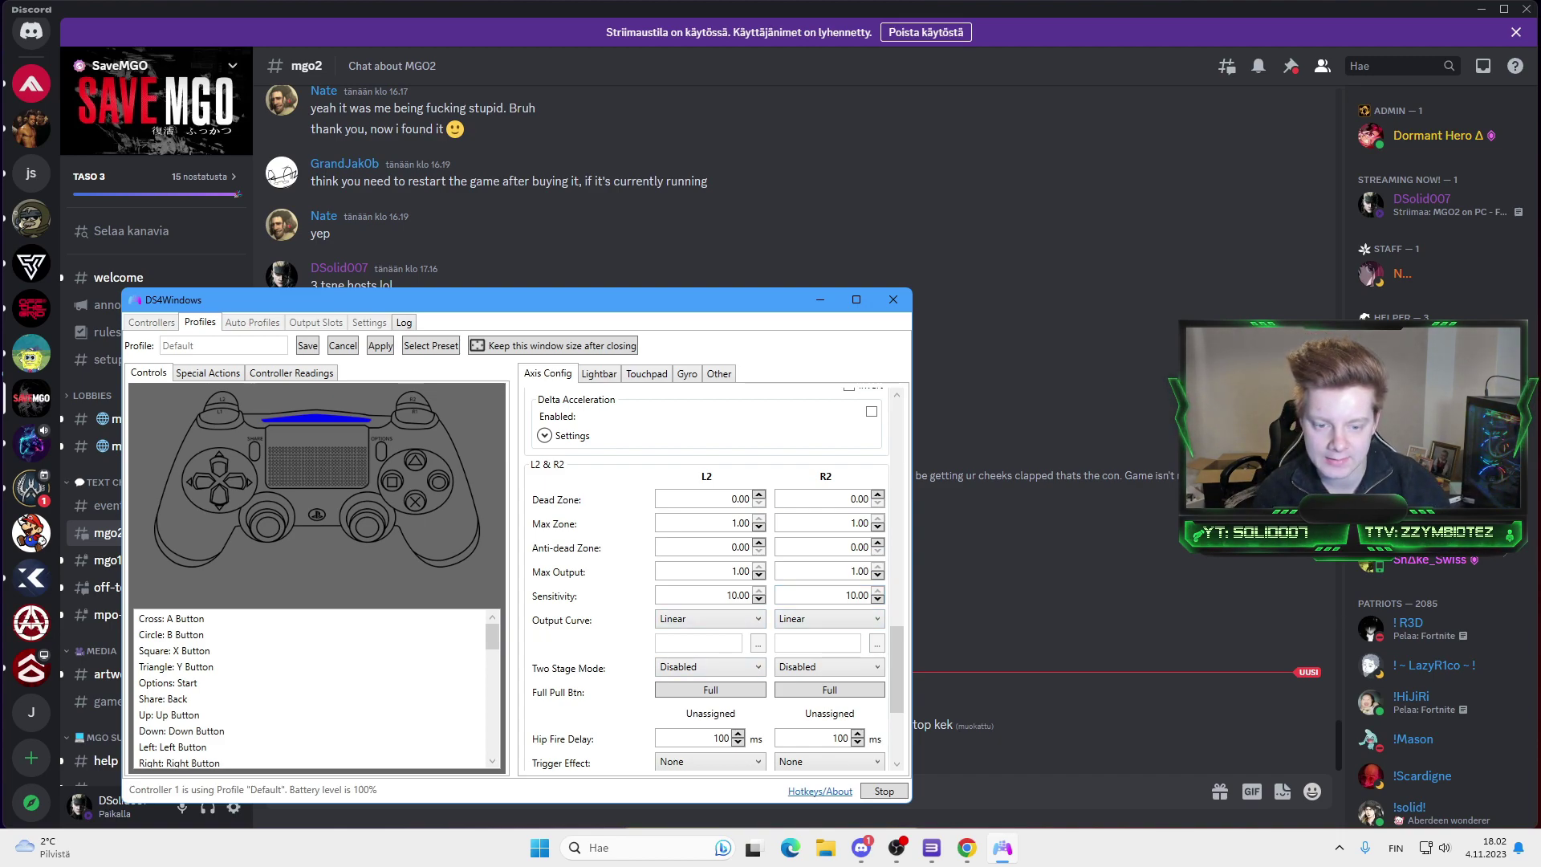
mouse_move(897, 670)
mouse_down()
mouse_move(897, 713)
mouse_move(896, 663)
mouse_up()
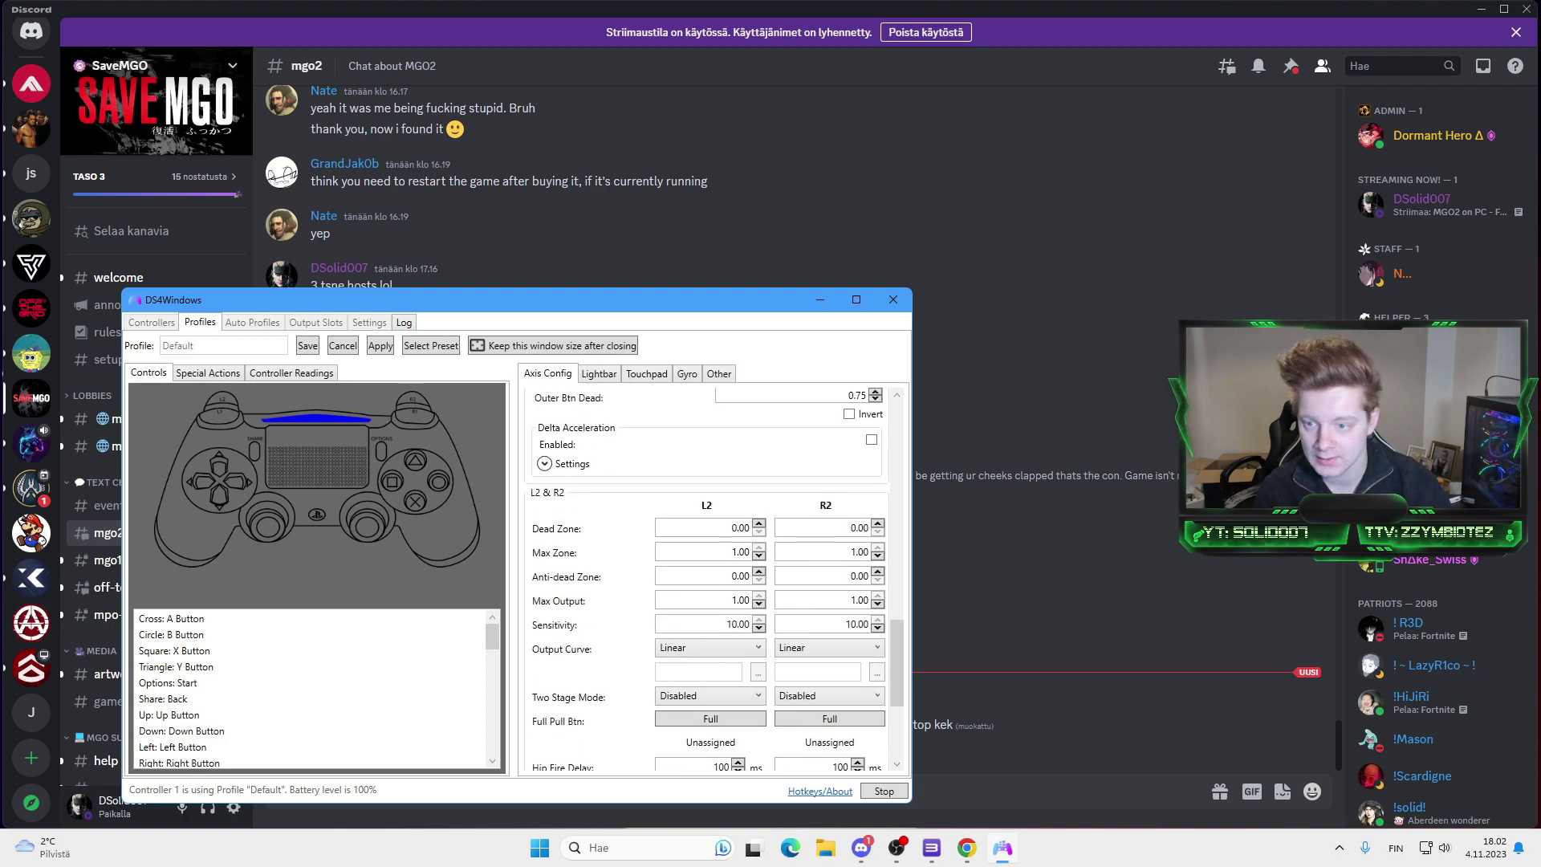
Step: Show the profile's controller readings, then clear the open windows off the desktop
click(292, 374)
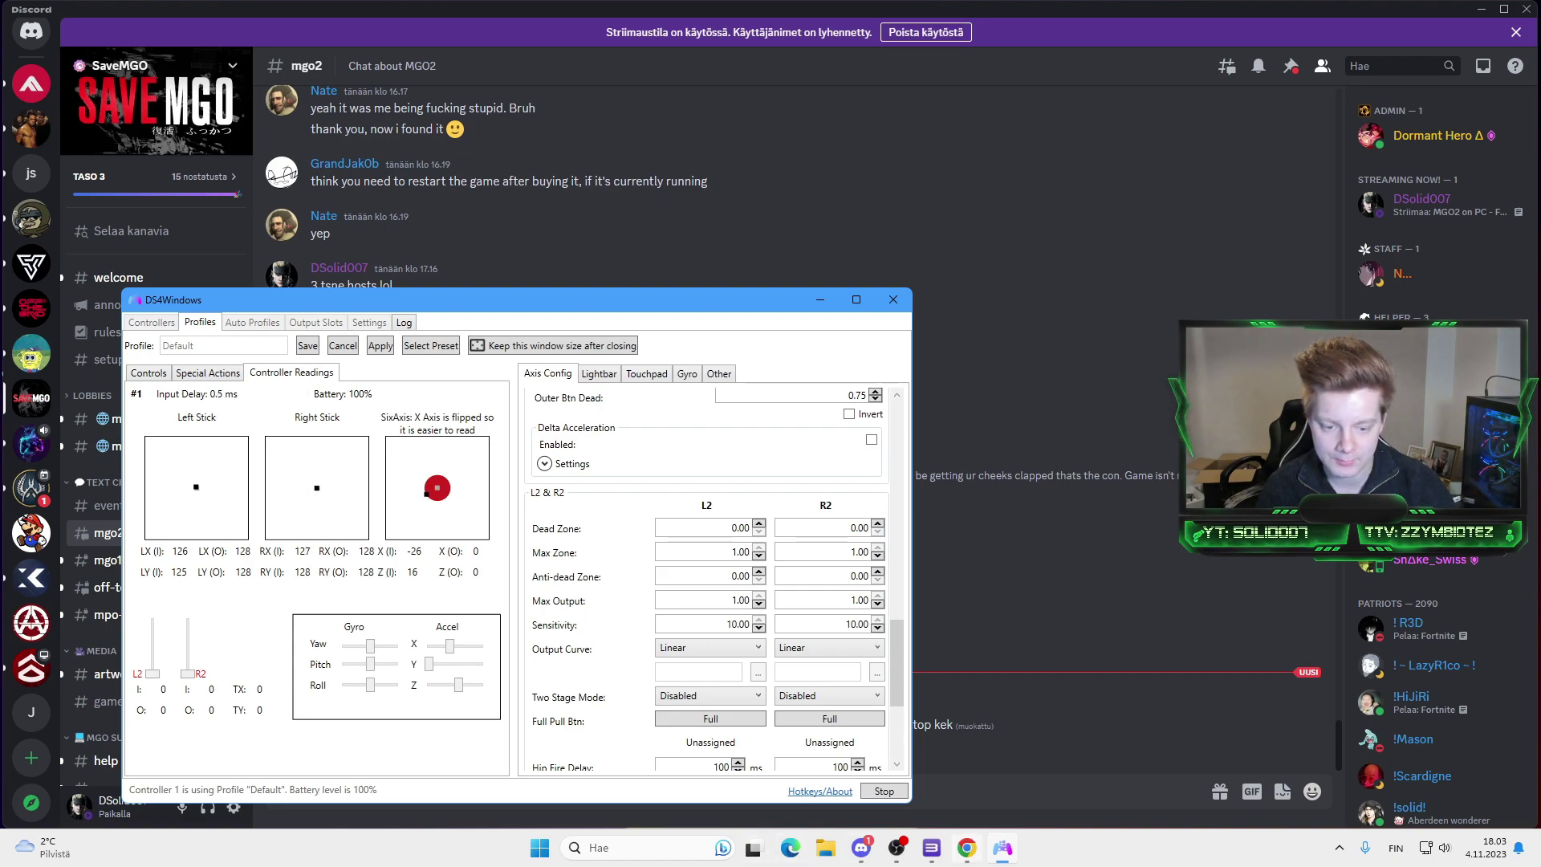
click(1339, 848)
click(1482, 10)
click(820, 299)
click(1395, 121)
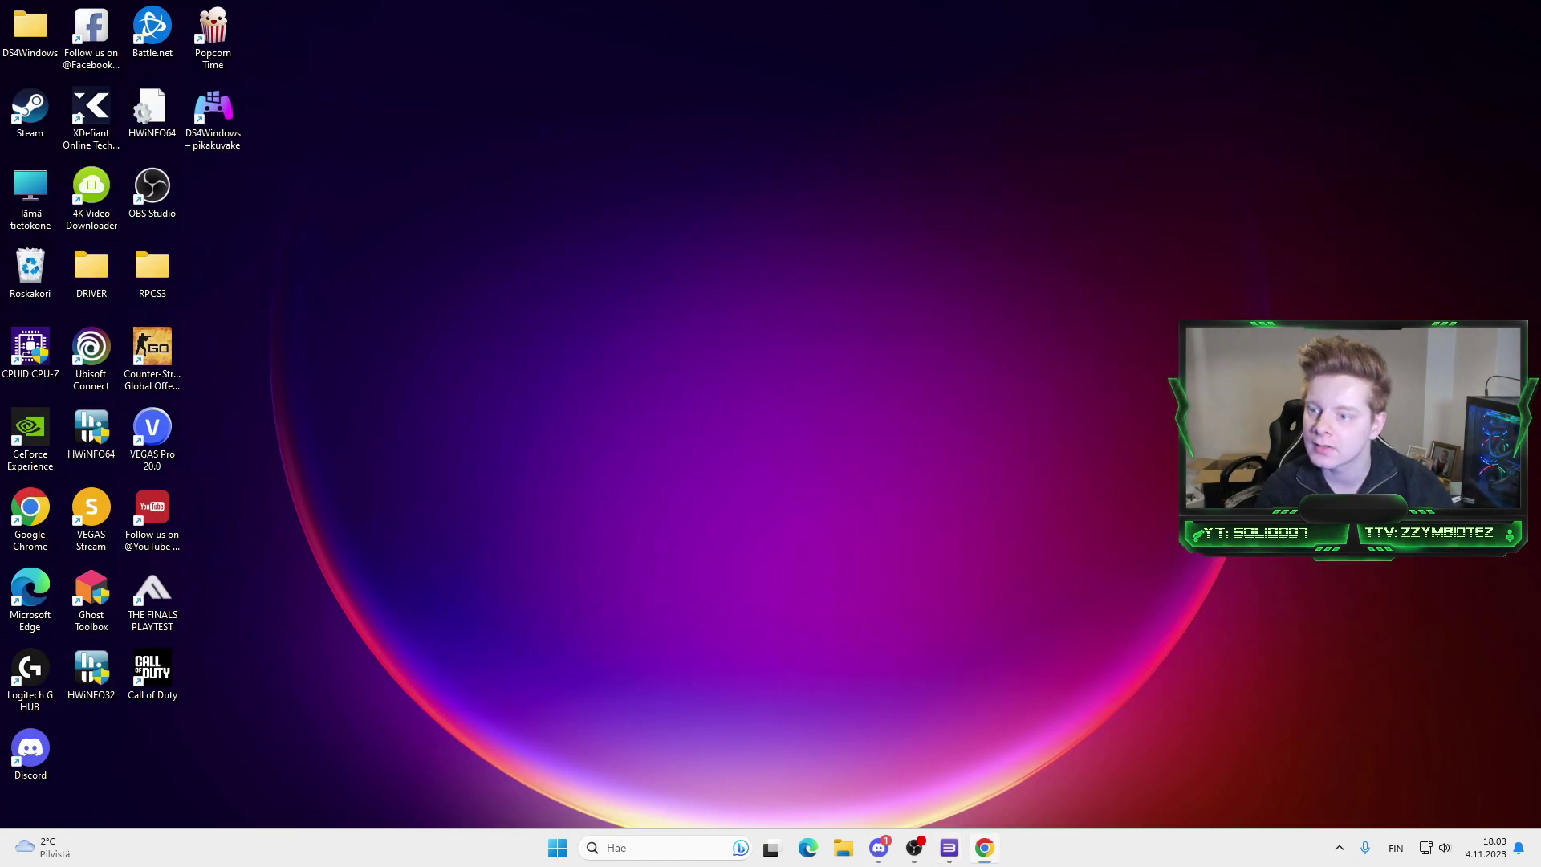
Step: Run Setup from the DRIVER desktop folder and list only the devices with HIDUSBF
double_click(92, 269)
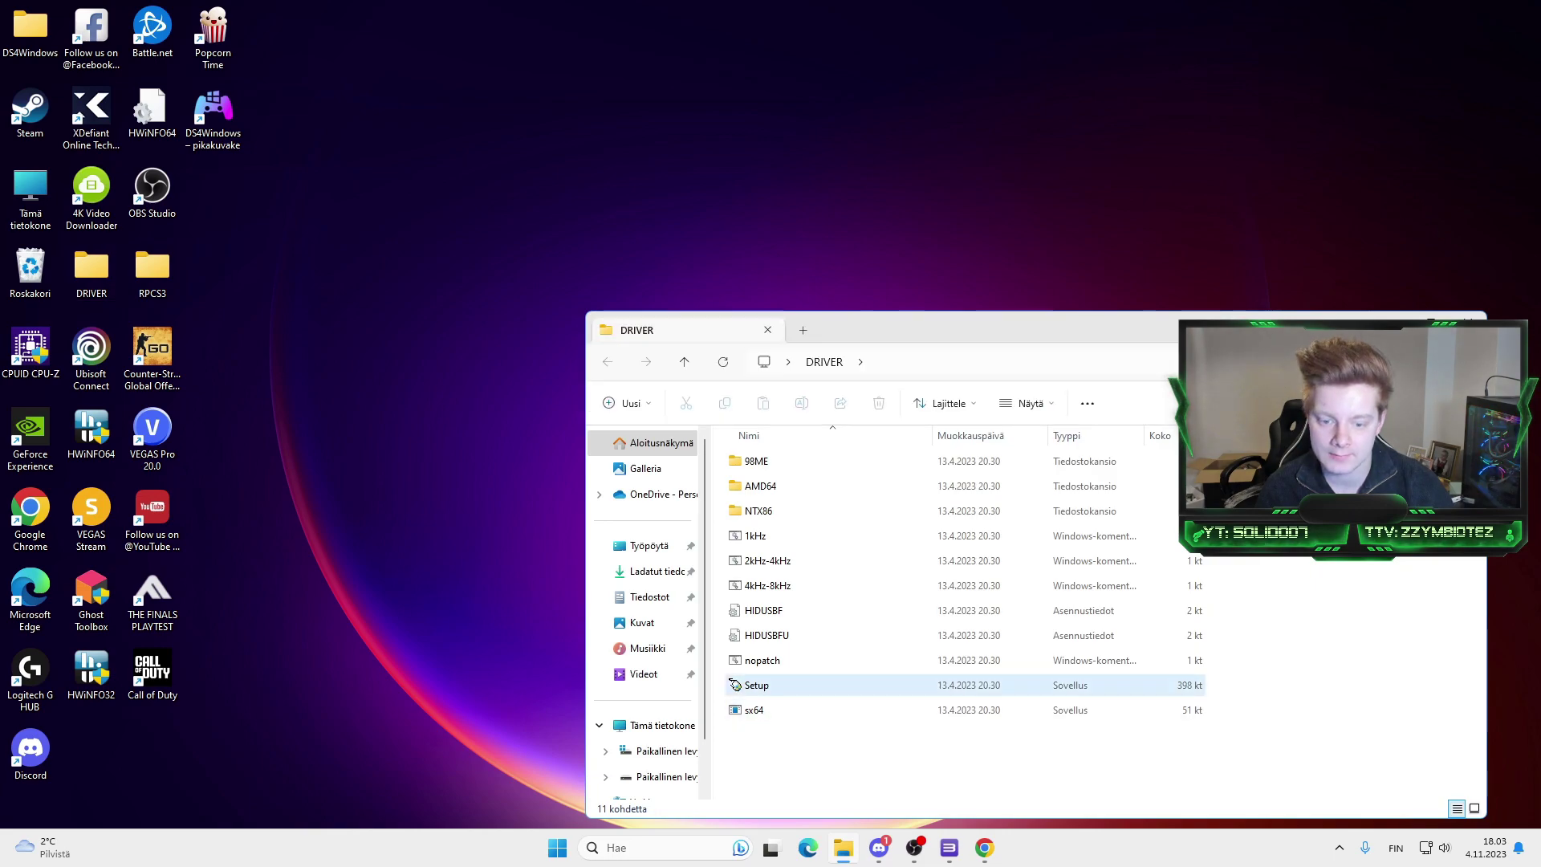
double_click(756, 685)
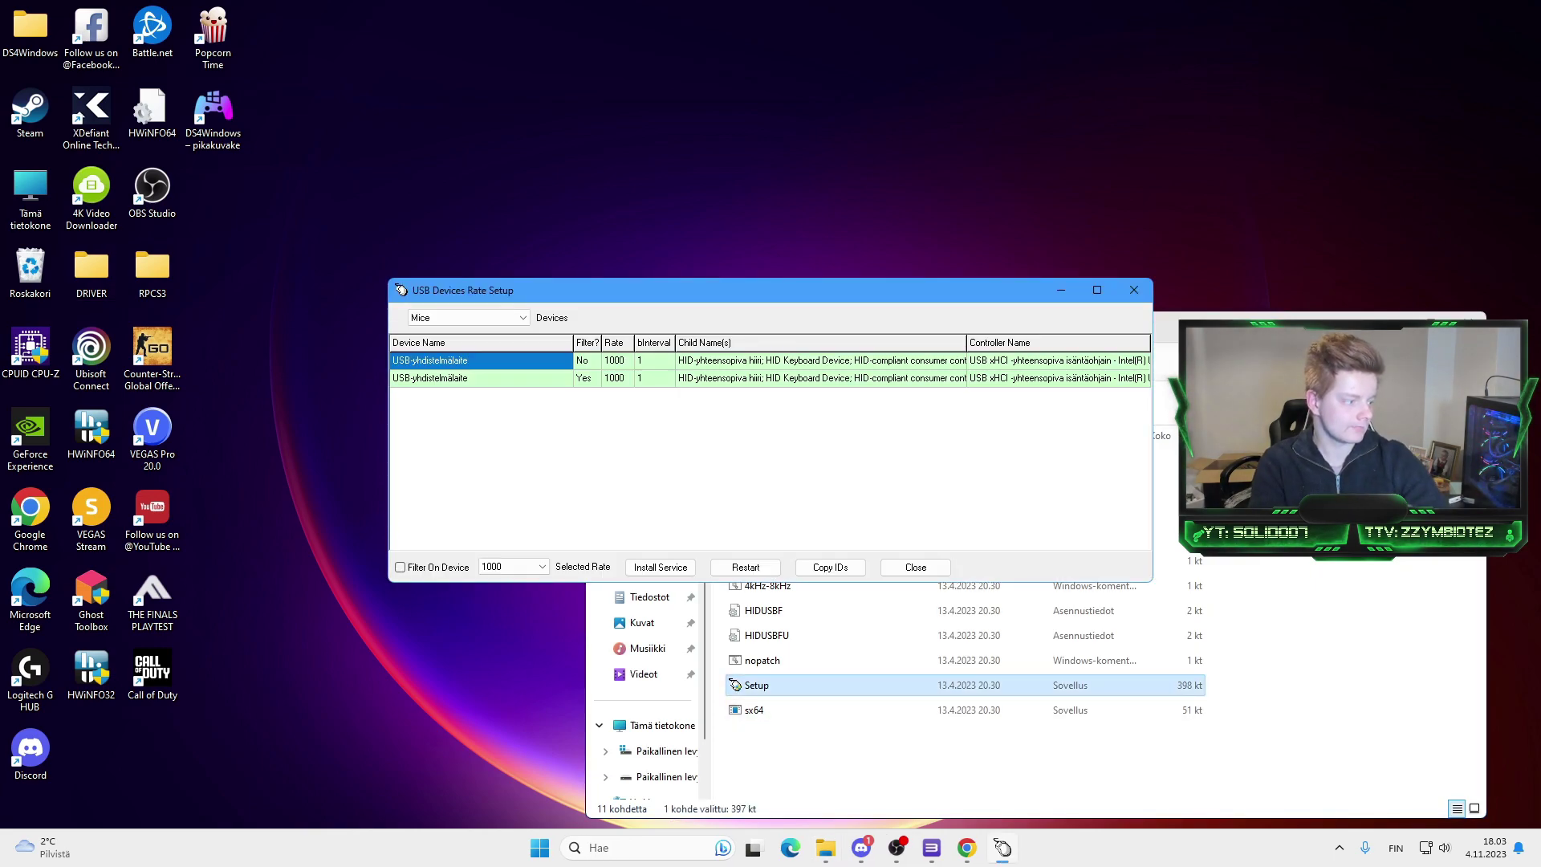
click(468, 318)
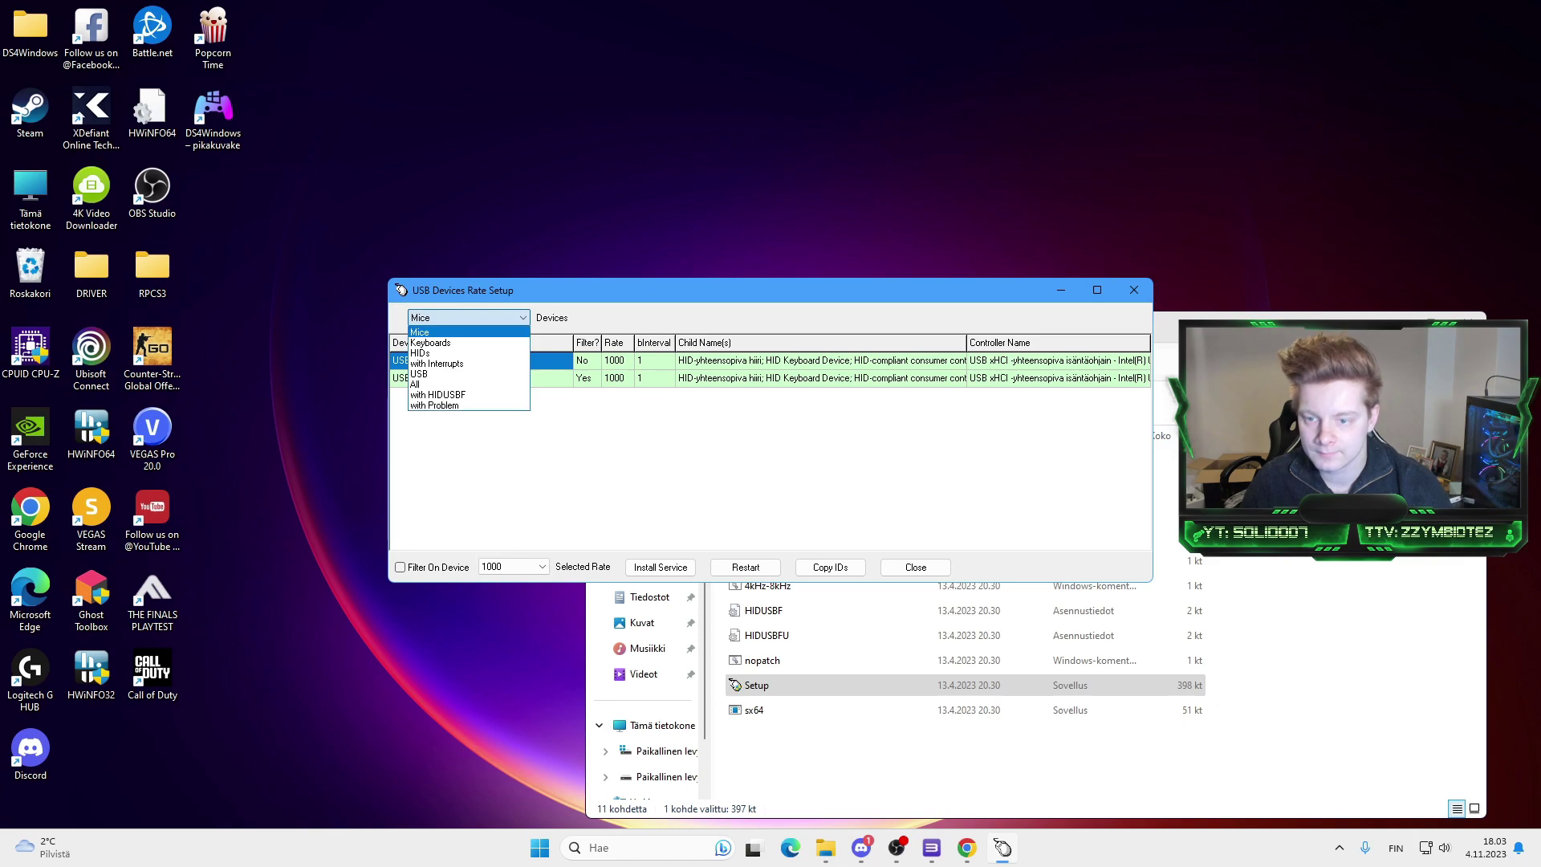
click(450, 394)
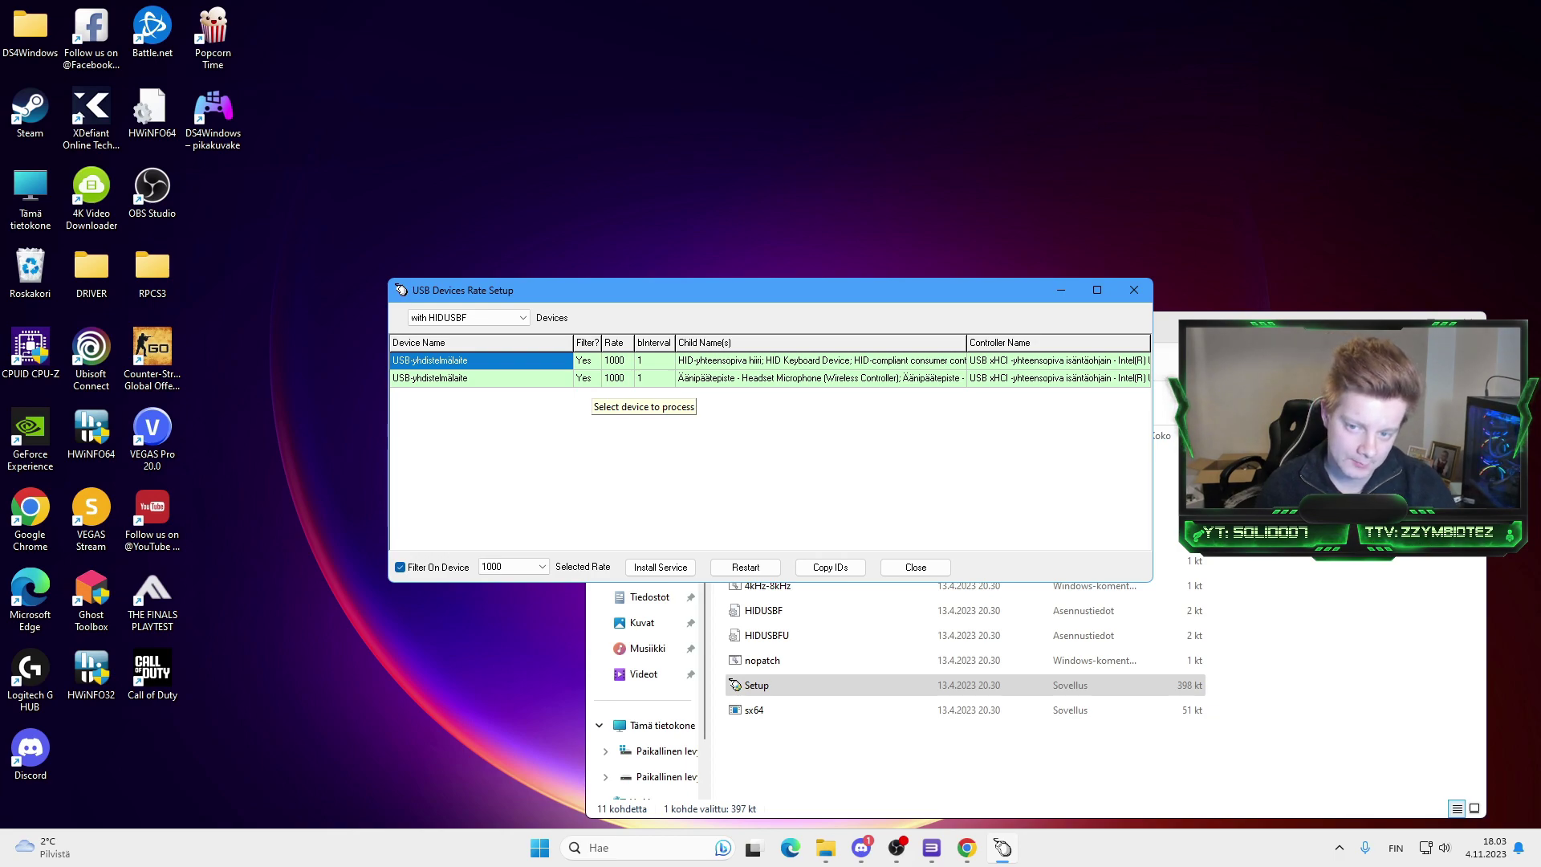
Step: Set the filtered USB device's rate to 1000 and restart the device, closing the setup tool and its folder
click(526, 567)
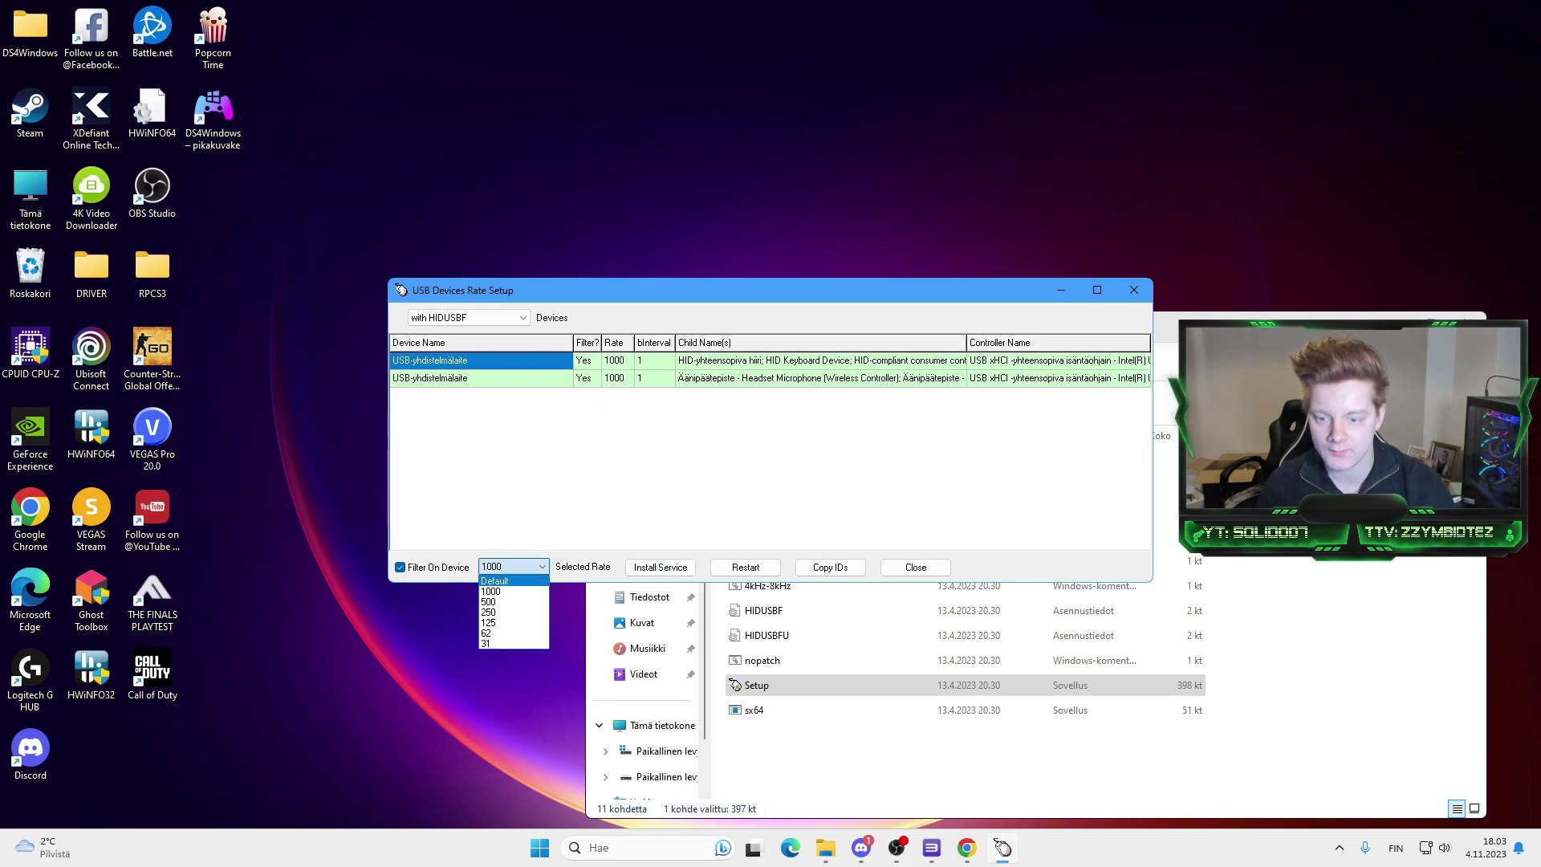
click(499, 592)
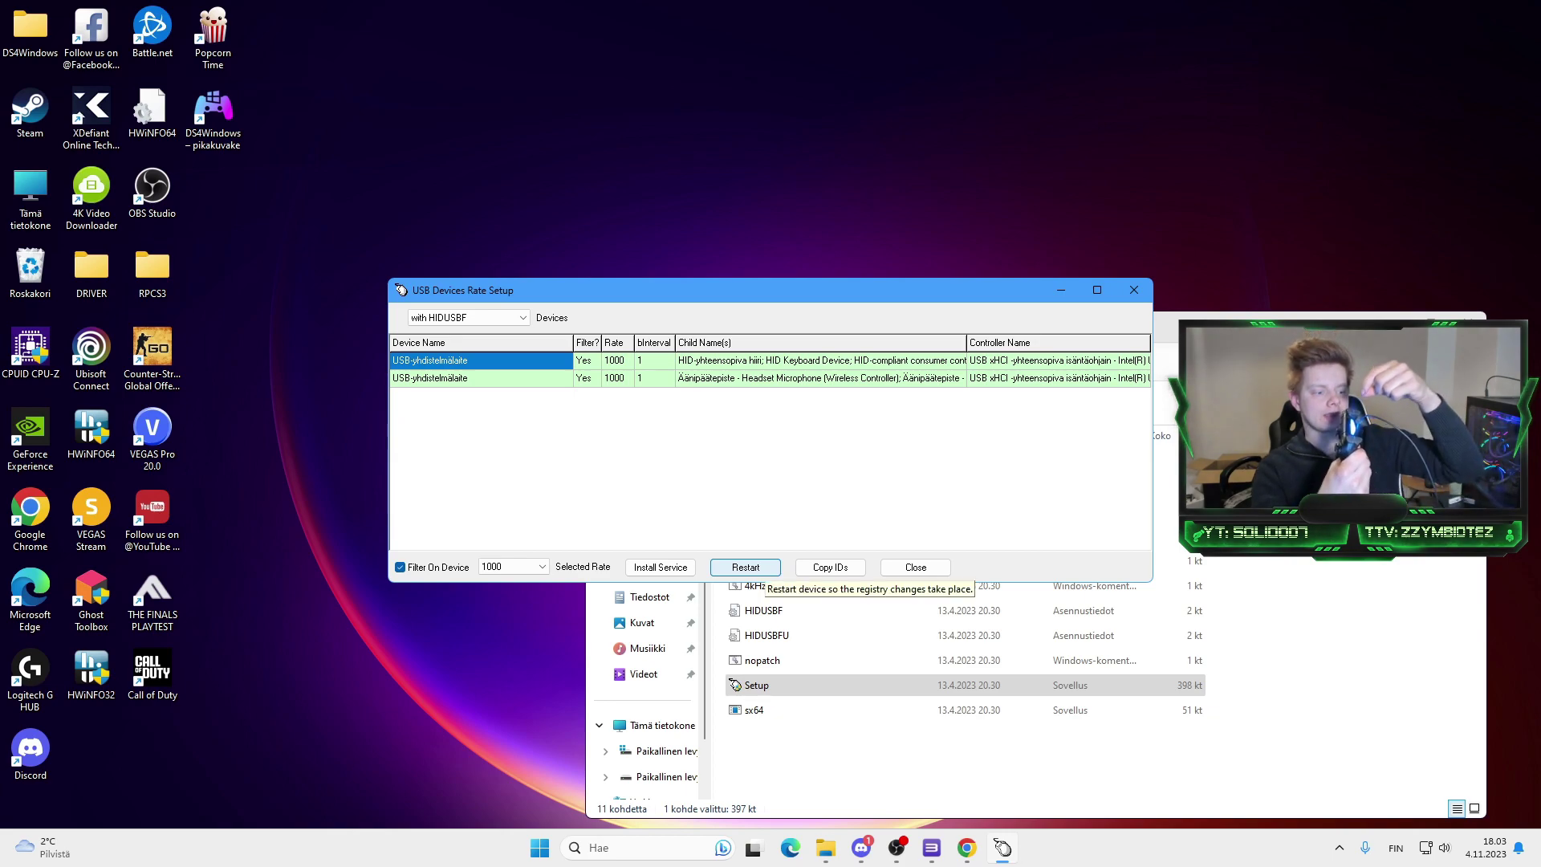
click(745, 567)
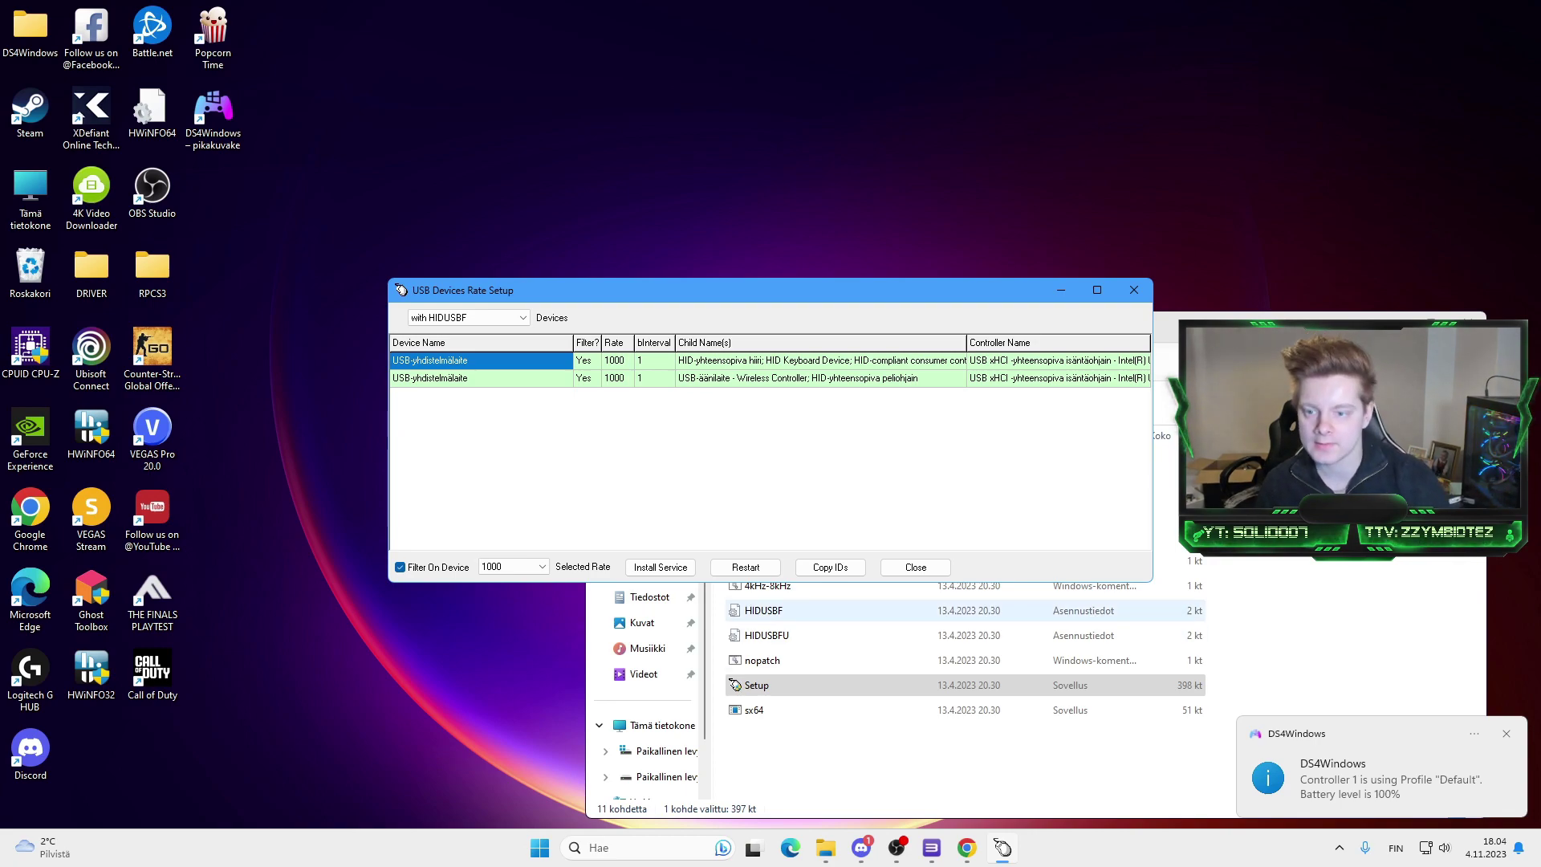
click(636, 390)
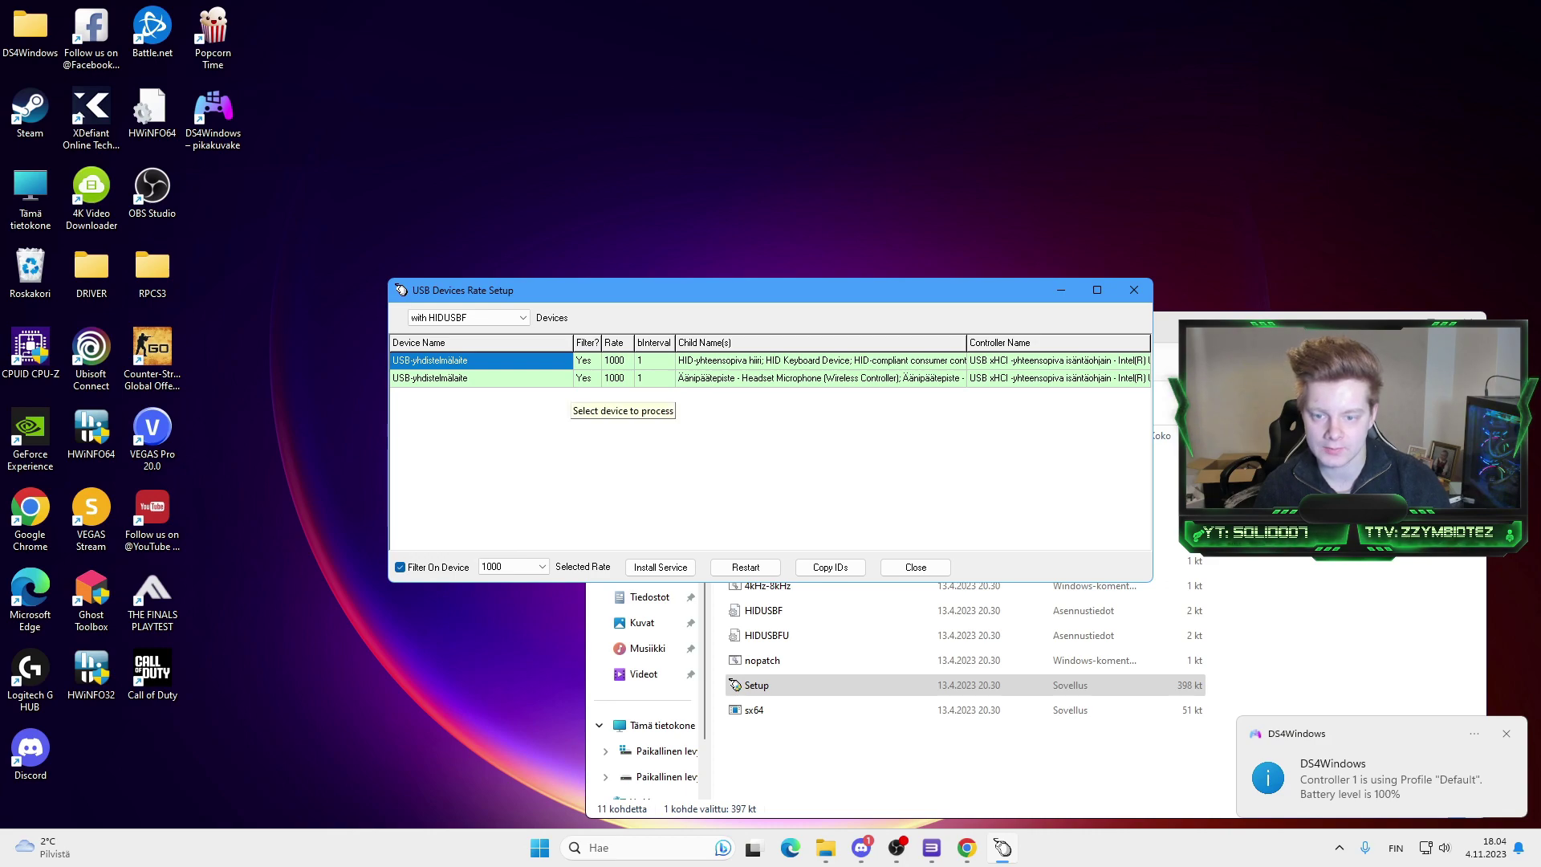
click(916, 567)
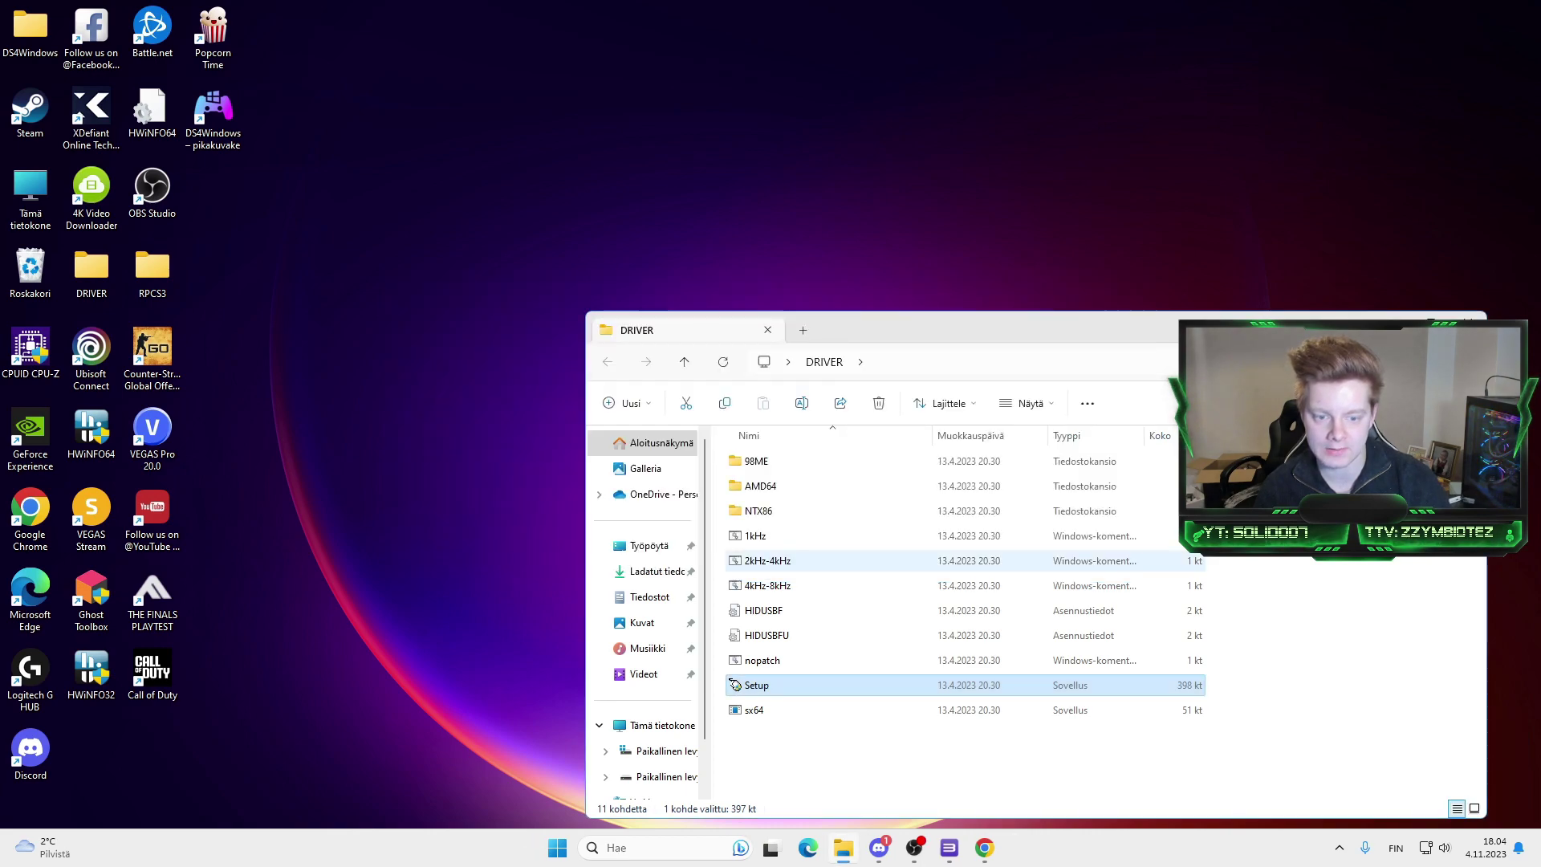
click(1469, 327)
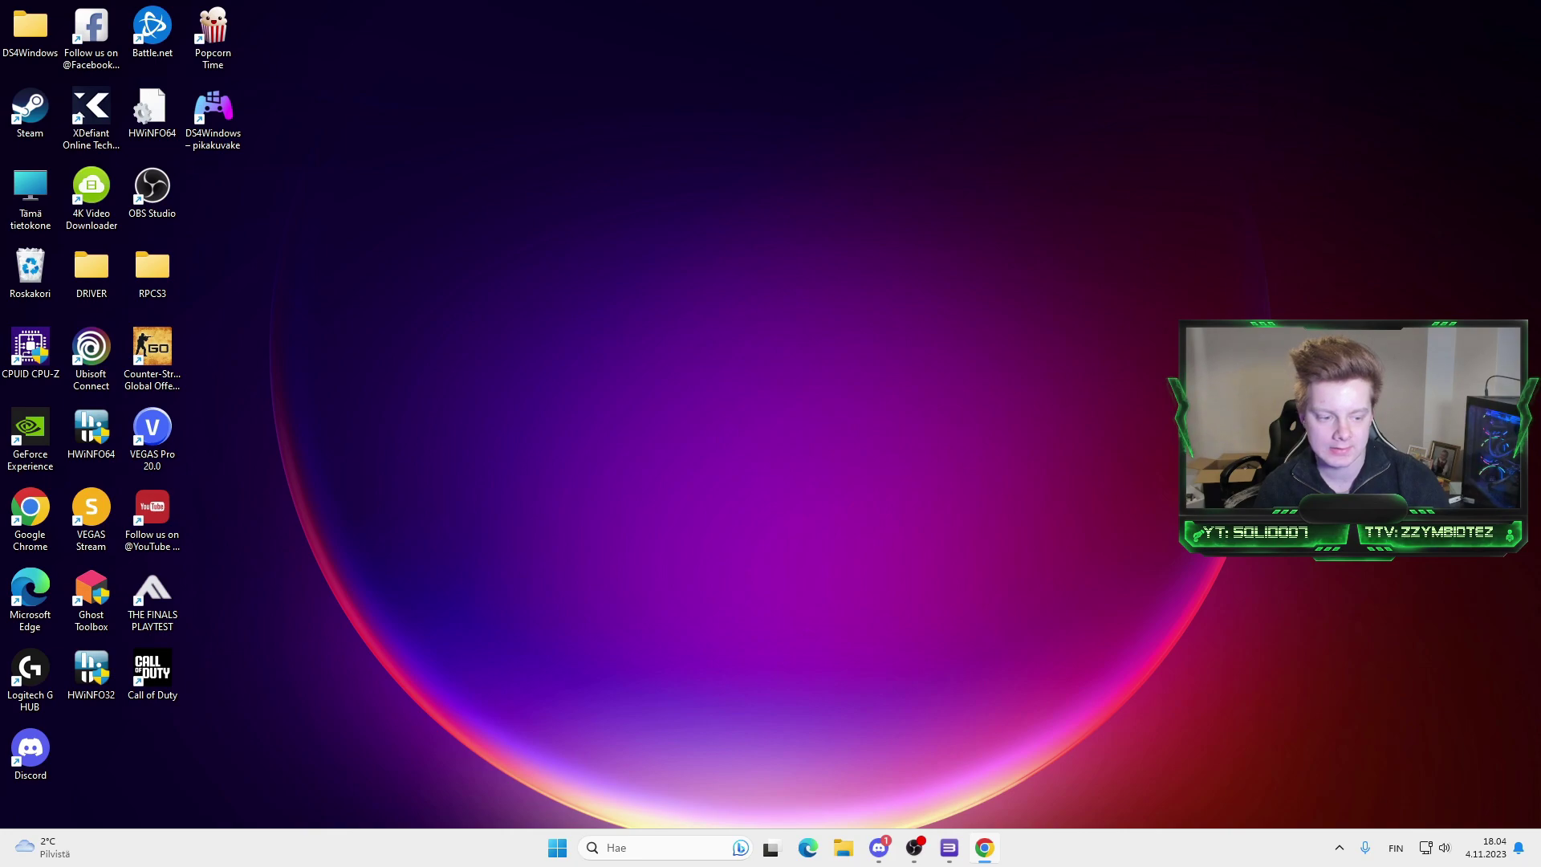
Step: Switch back to DS4Windows and look through the profile's lightbar, touchpad and gyro settings
click(1339, 848)
right_click(1372, 799)
click(1253, 734)
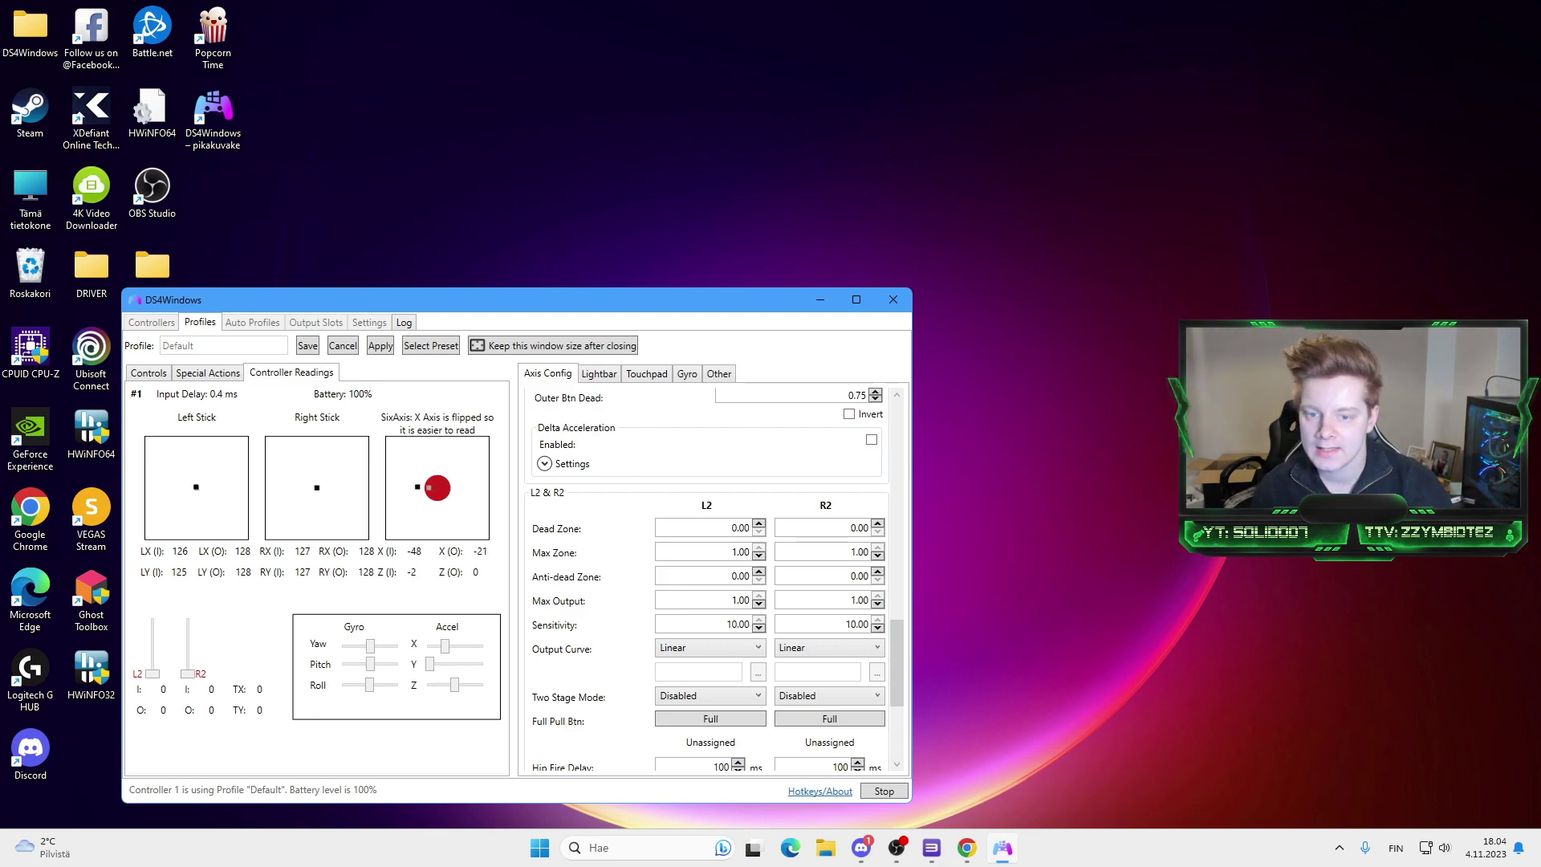
click(600, 375)
click(647, 374)
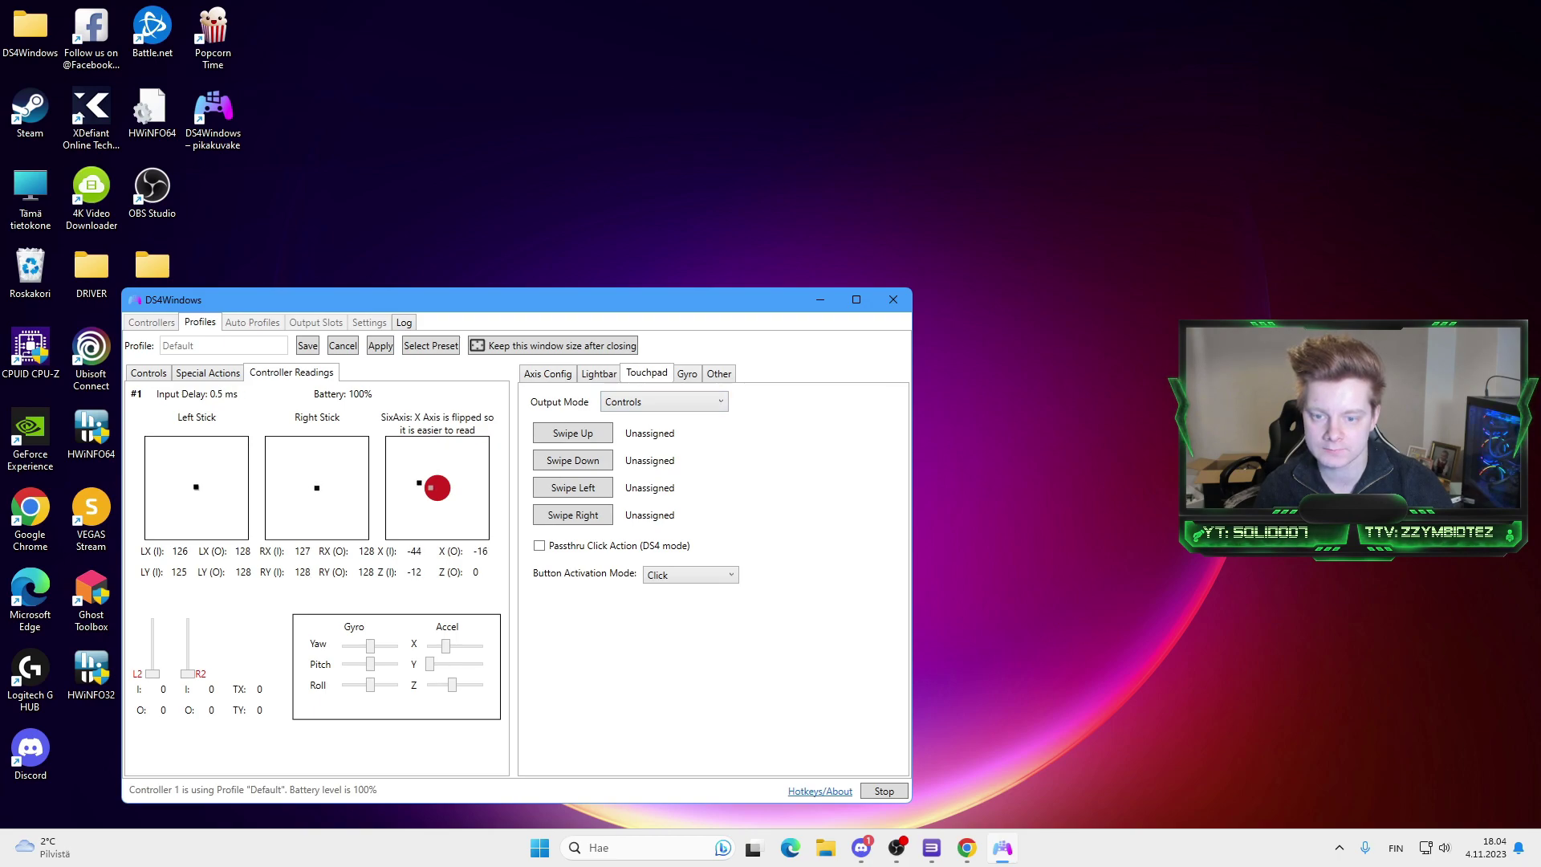
key(ctrl+Tab)
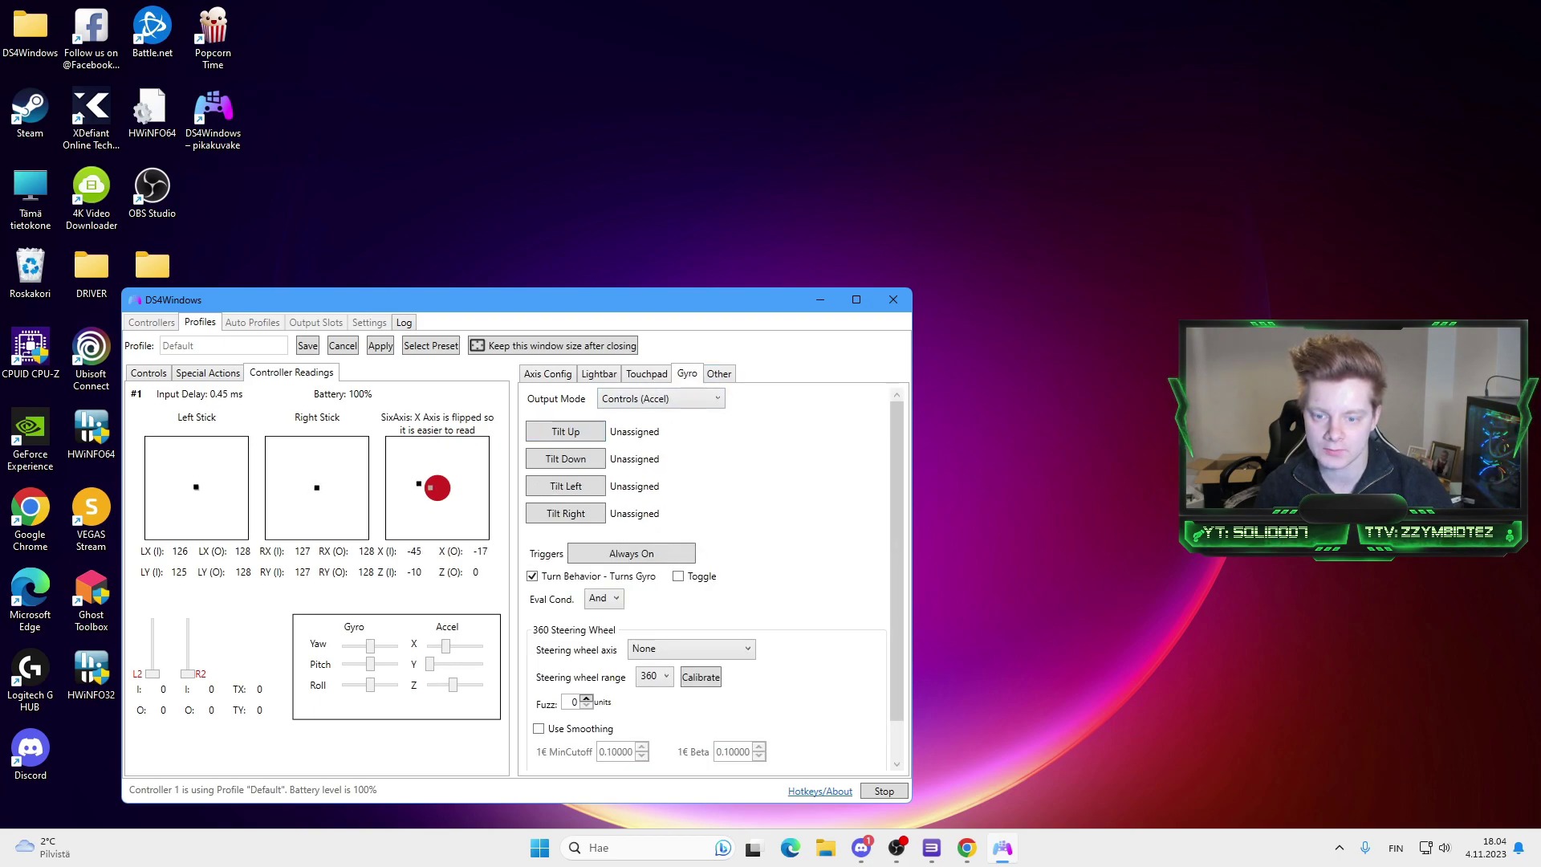
scroll(707, 594, down, 2)
scroll(706, 594, up, 2)
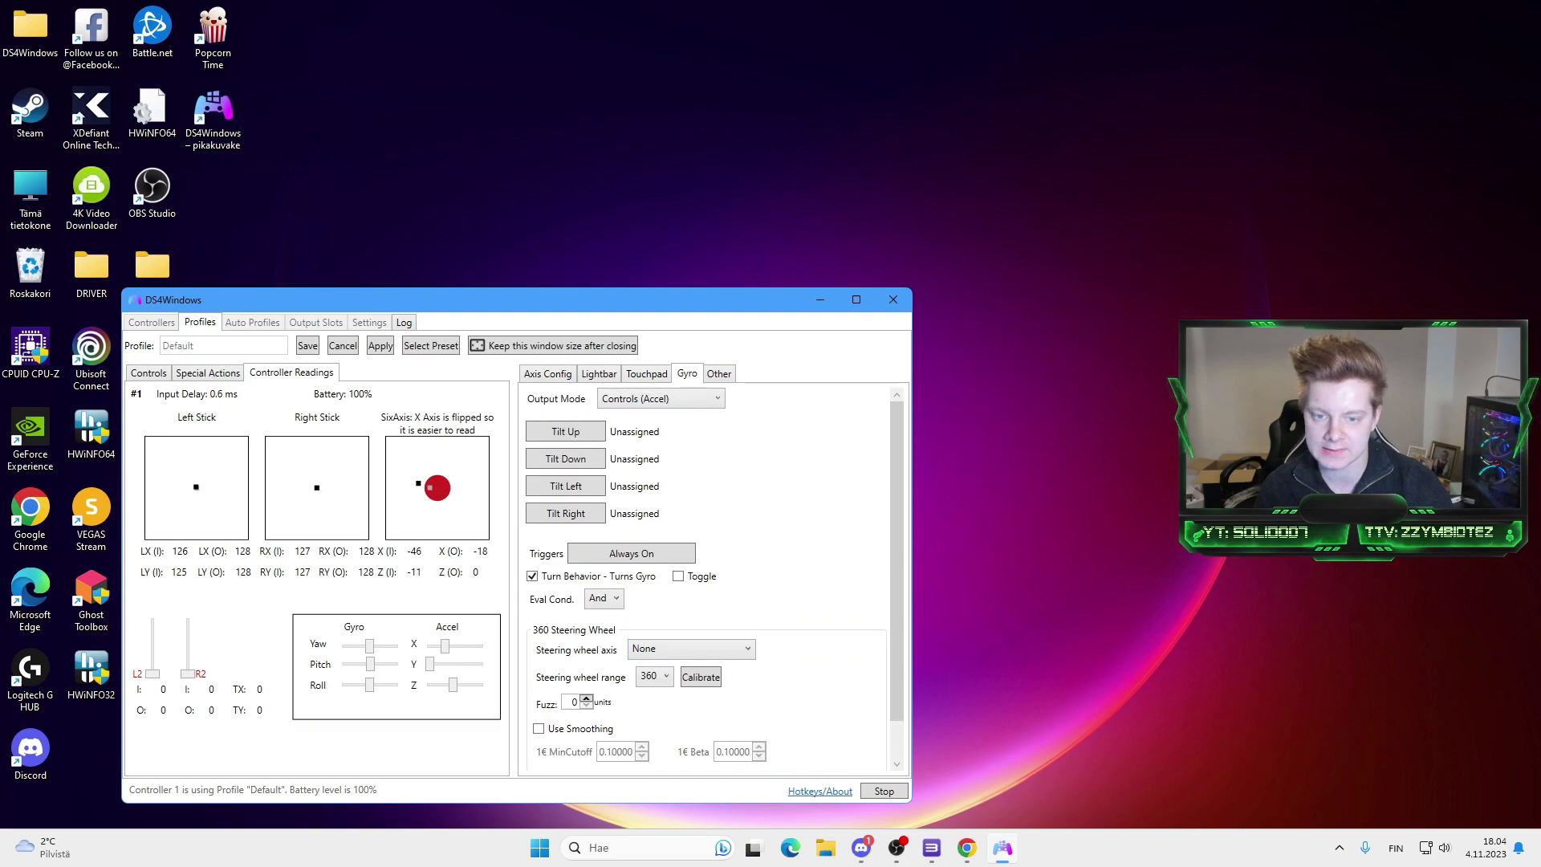
Step: Choose Xbox 360 as the profile's emulated controller
key(ctrl+Tab)
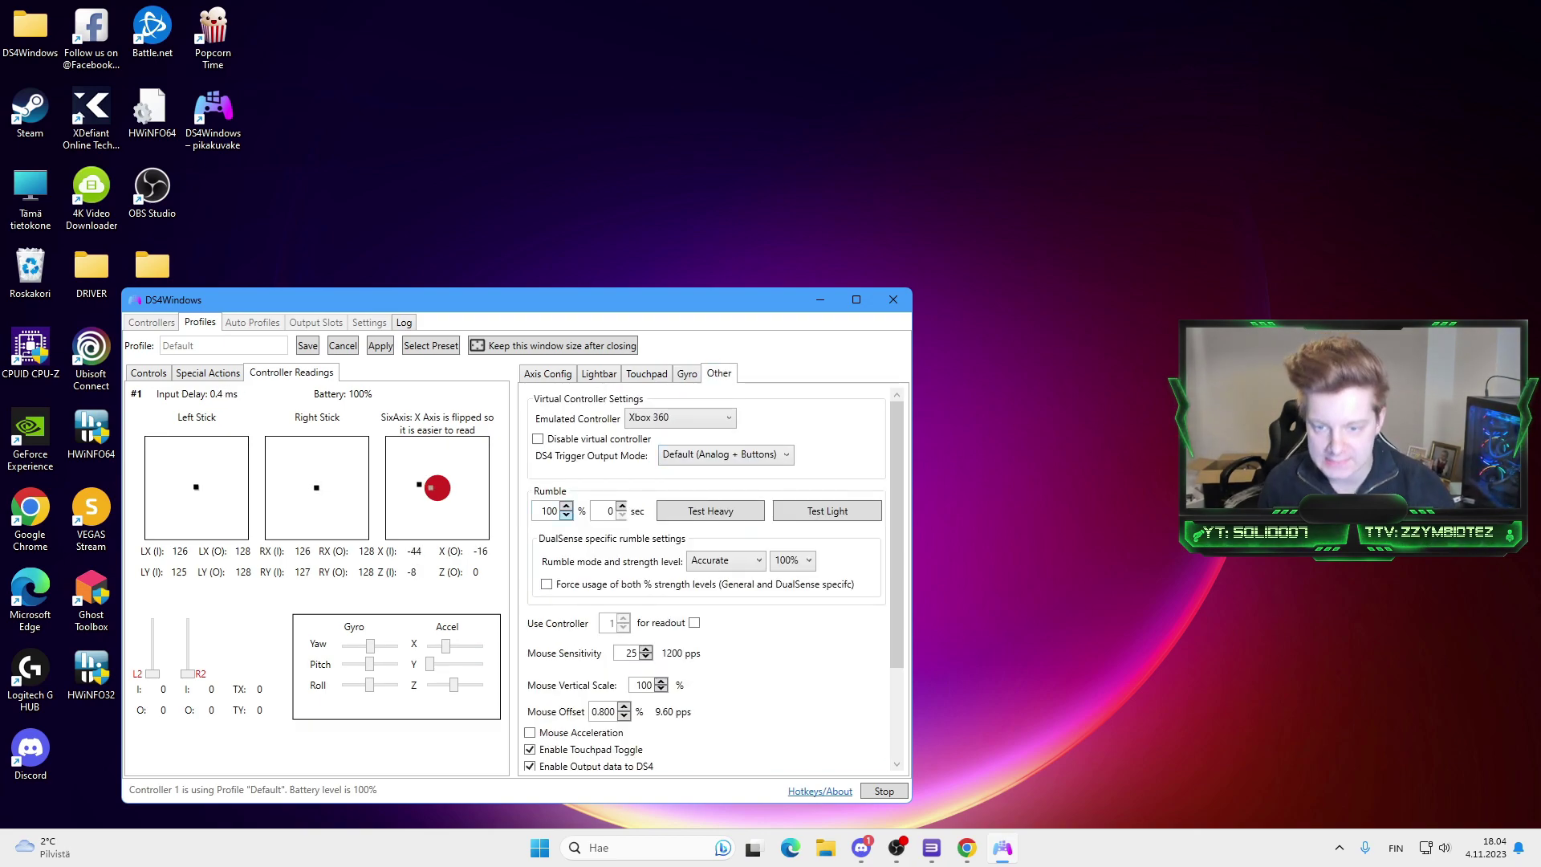
key(Tab)
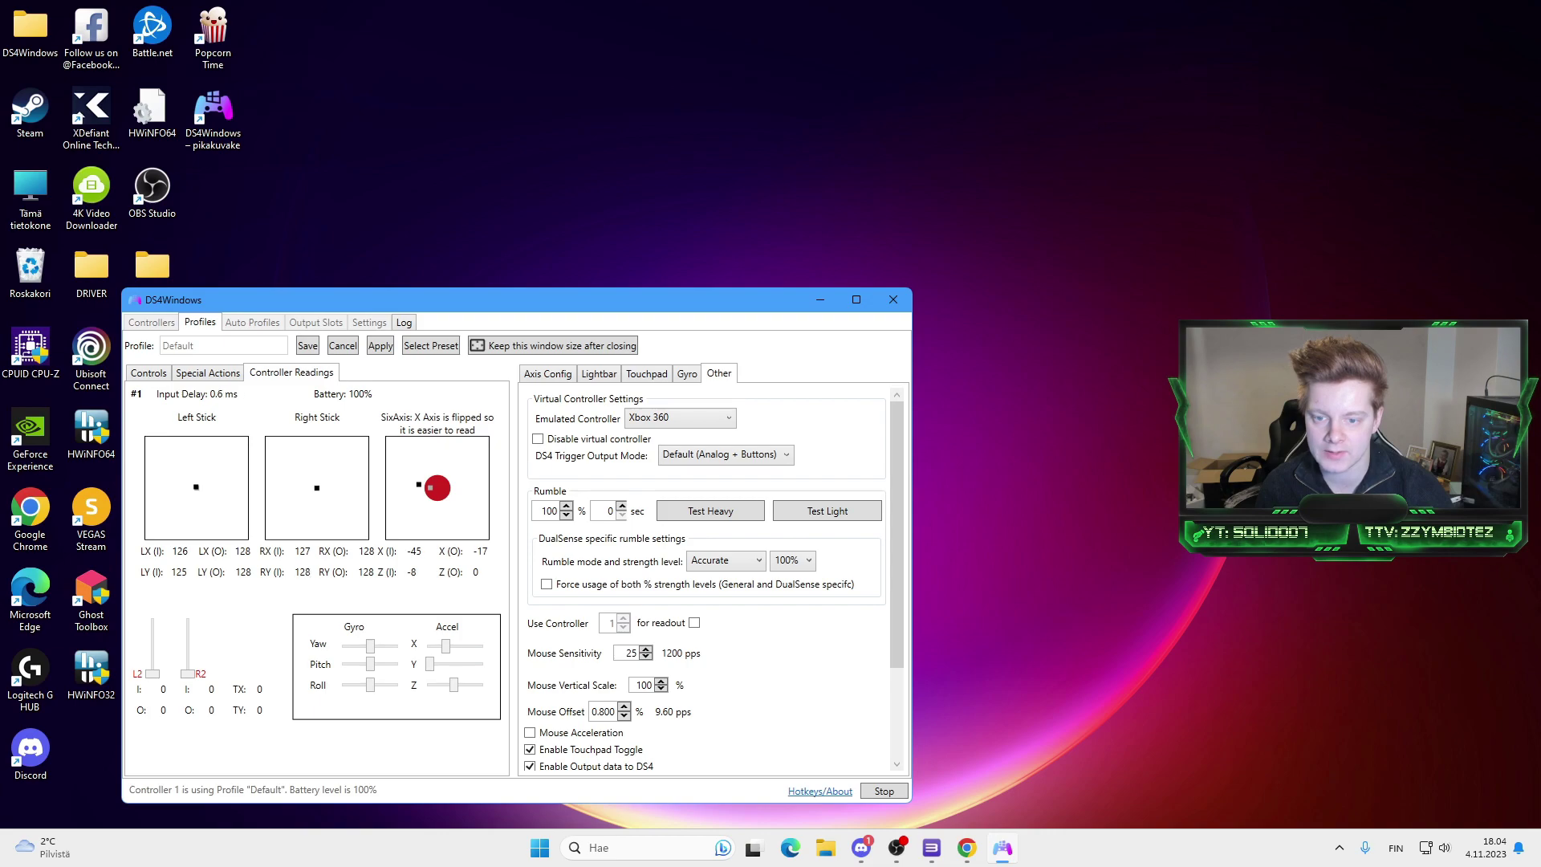
key(alt+Down)
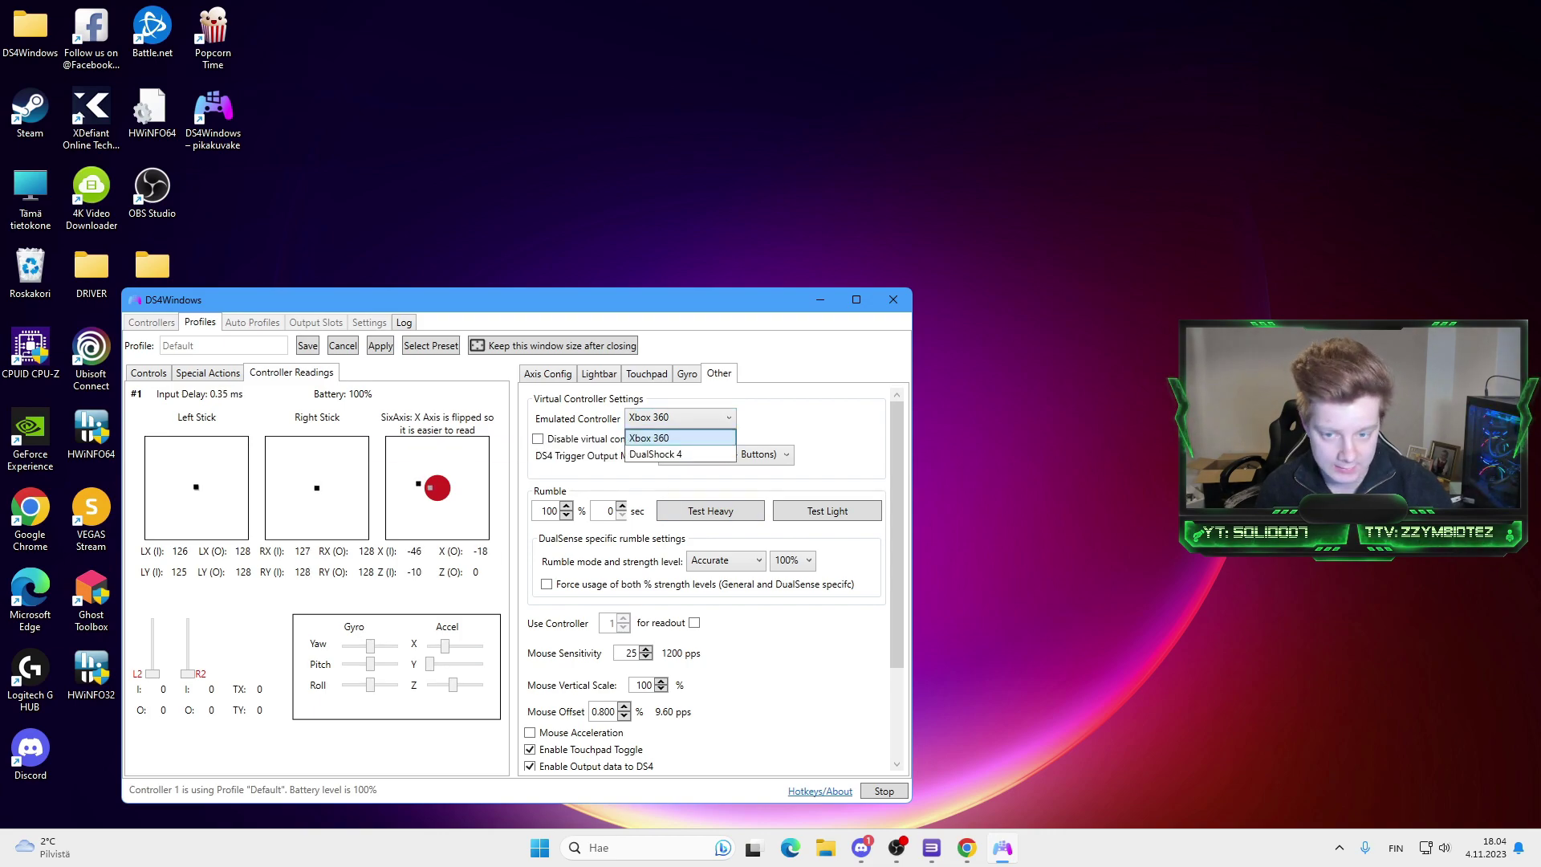
click(641, 439)
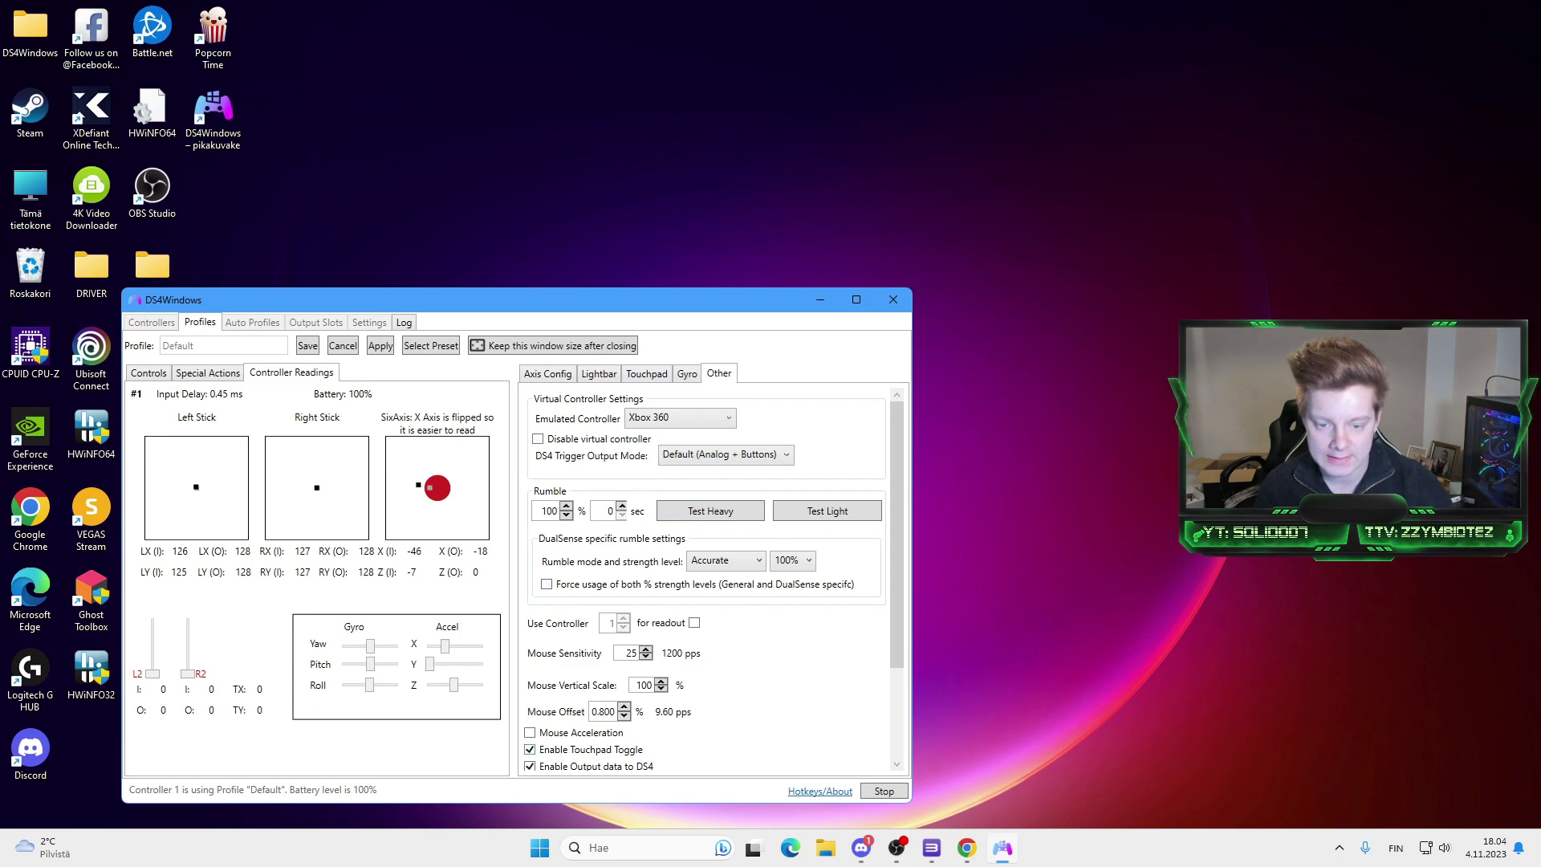
Step: Set the DS4 BT poll rate to Max (1 ms) and save the profile
scroll(707, 578, down, 2)
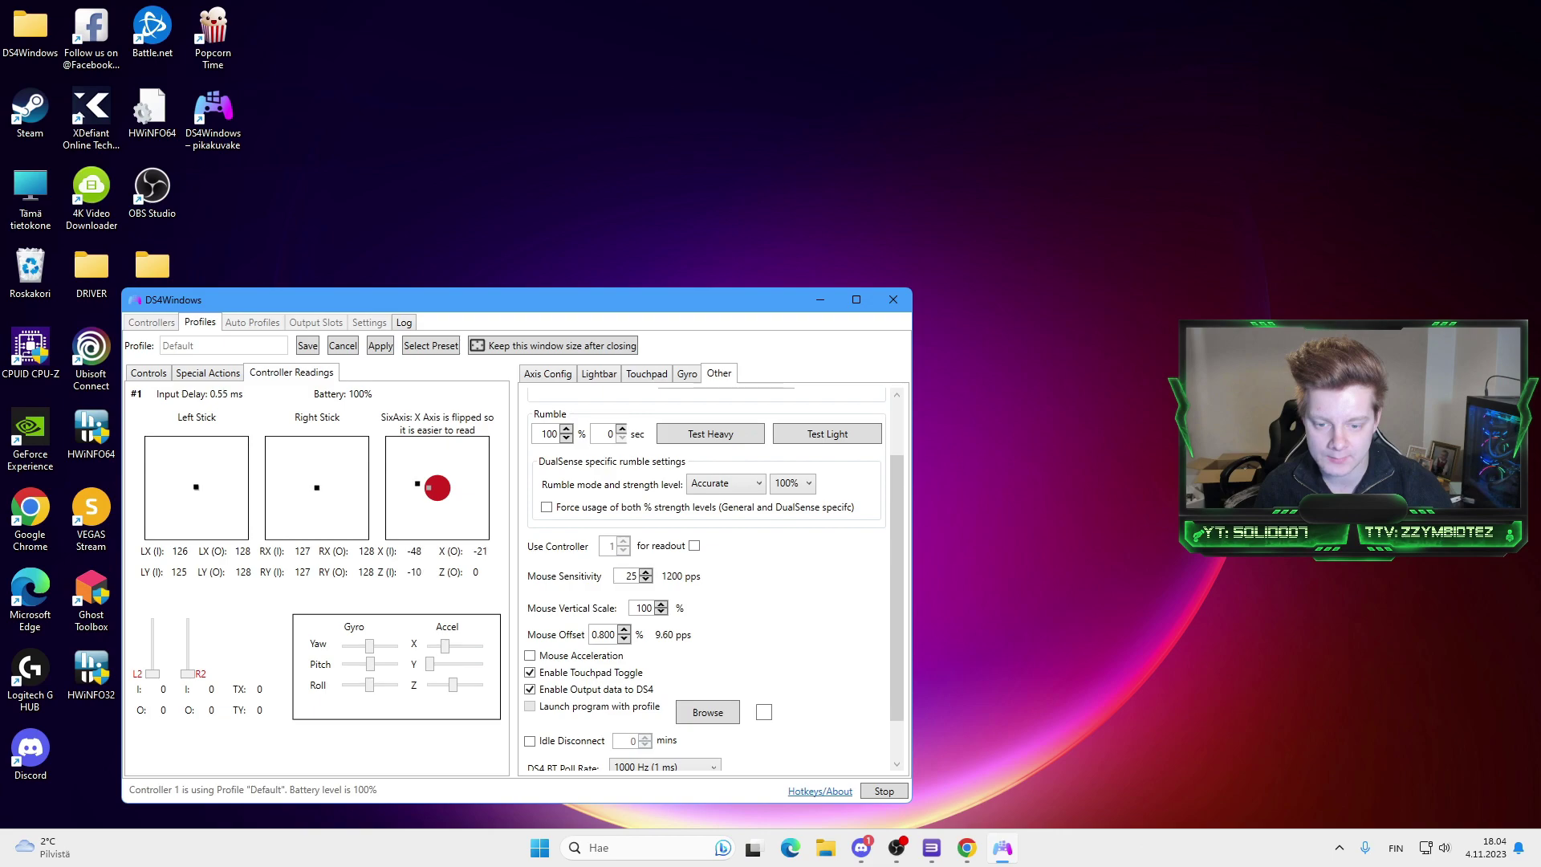
scroll(706, 578, down, 2)
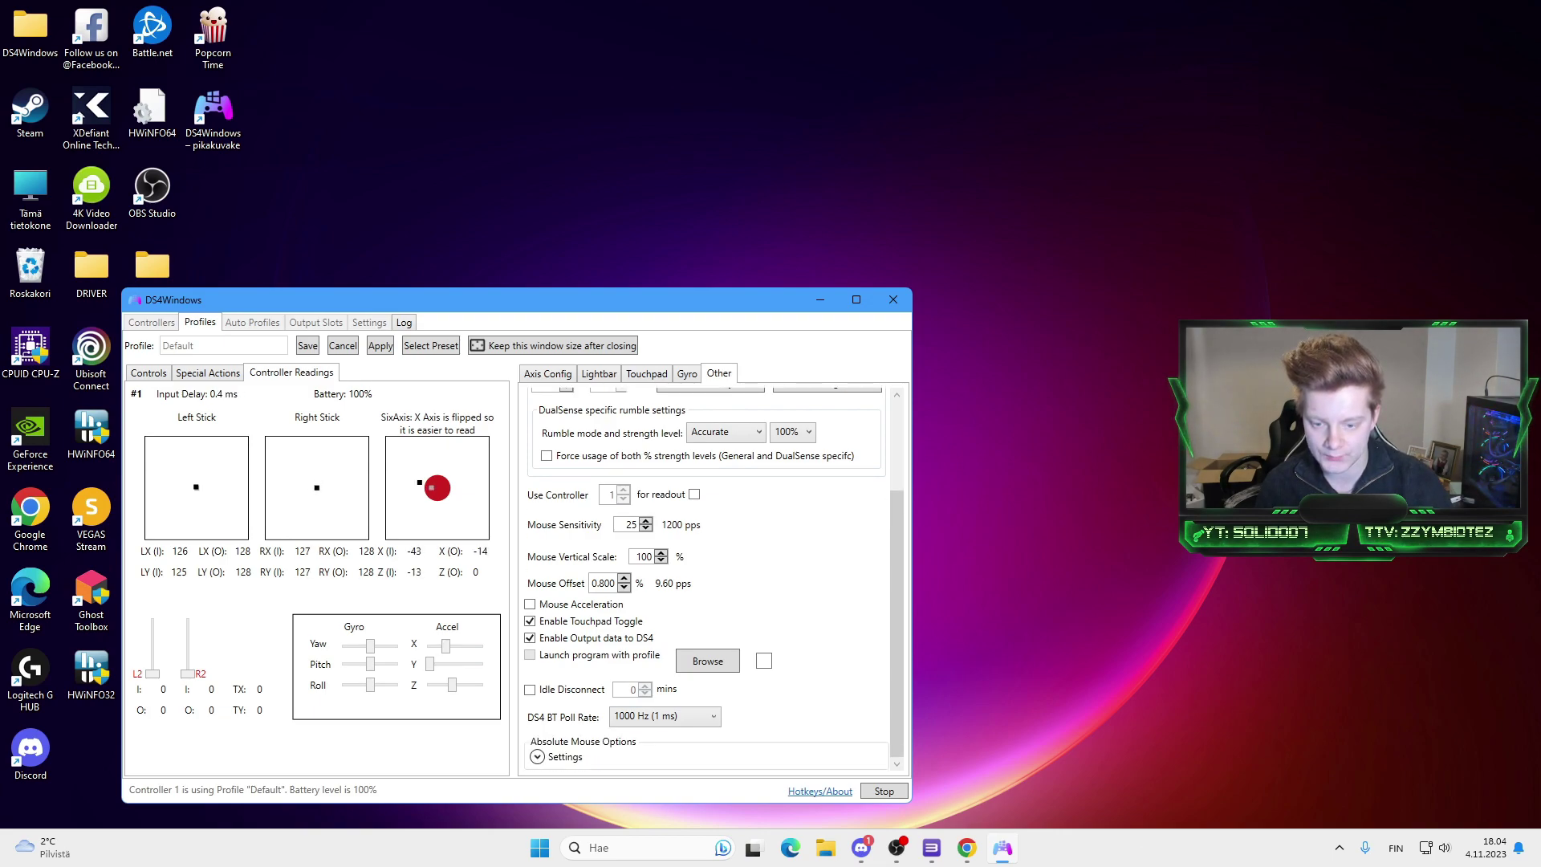
click(667, 716)
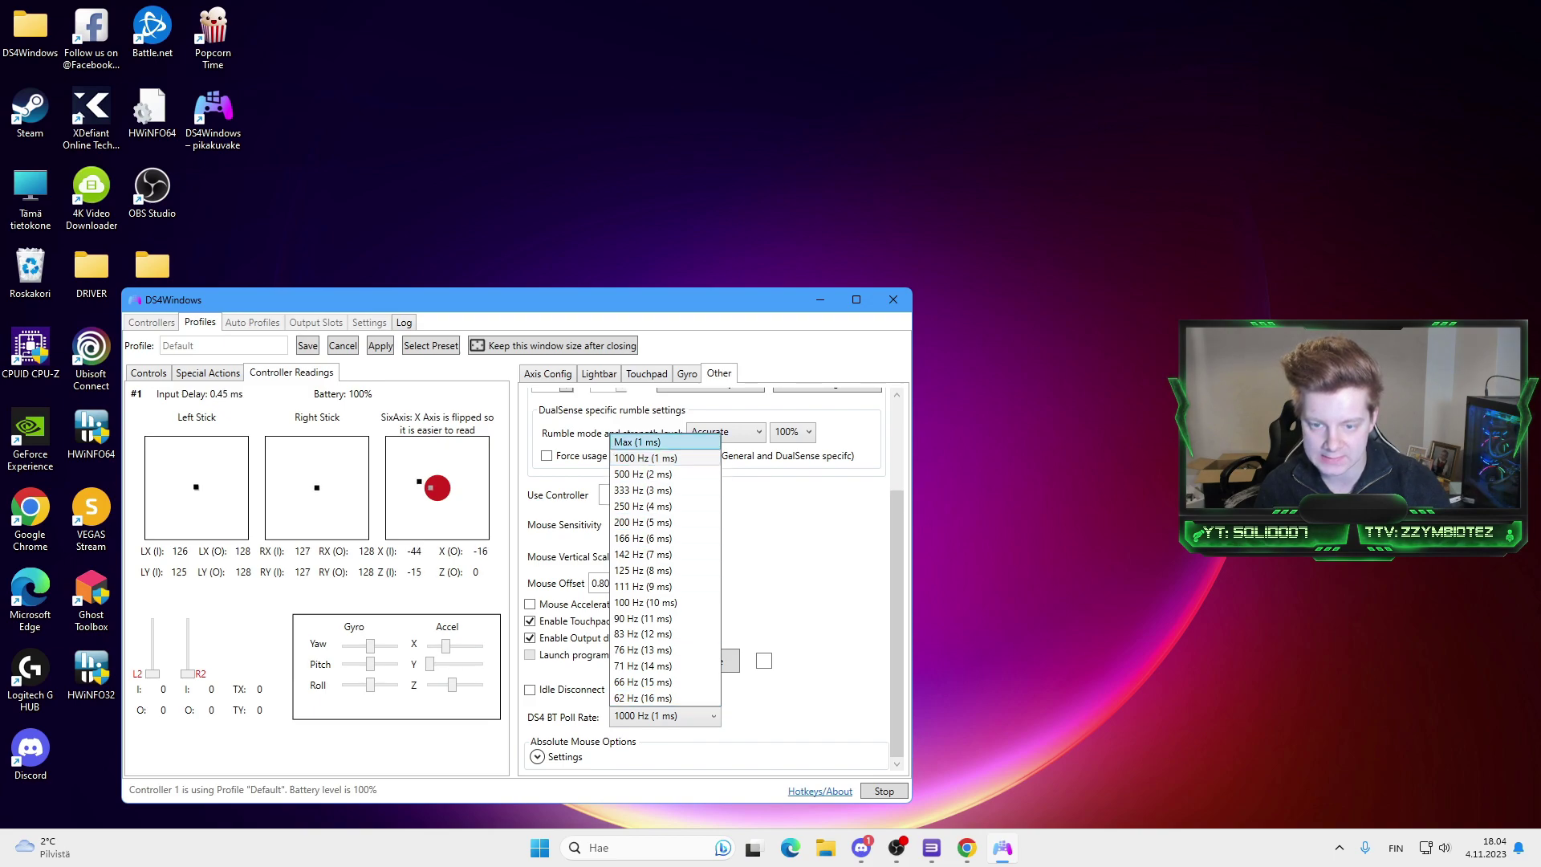
click(666, 441)
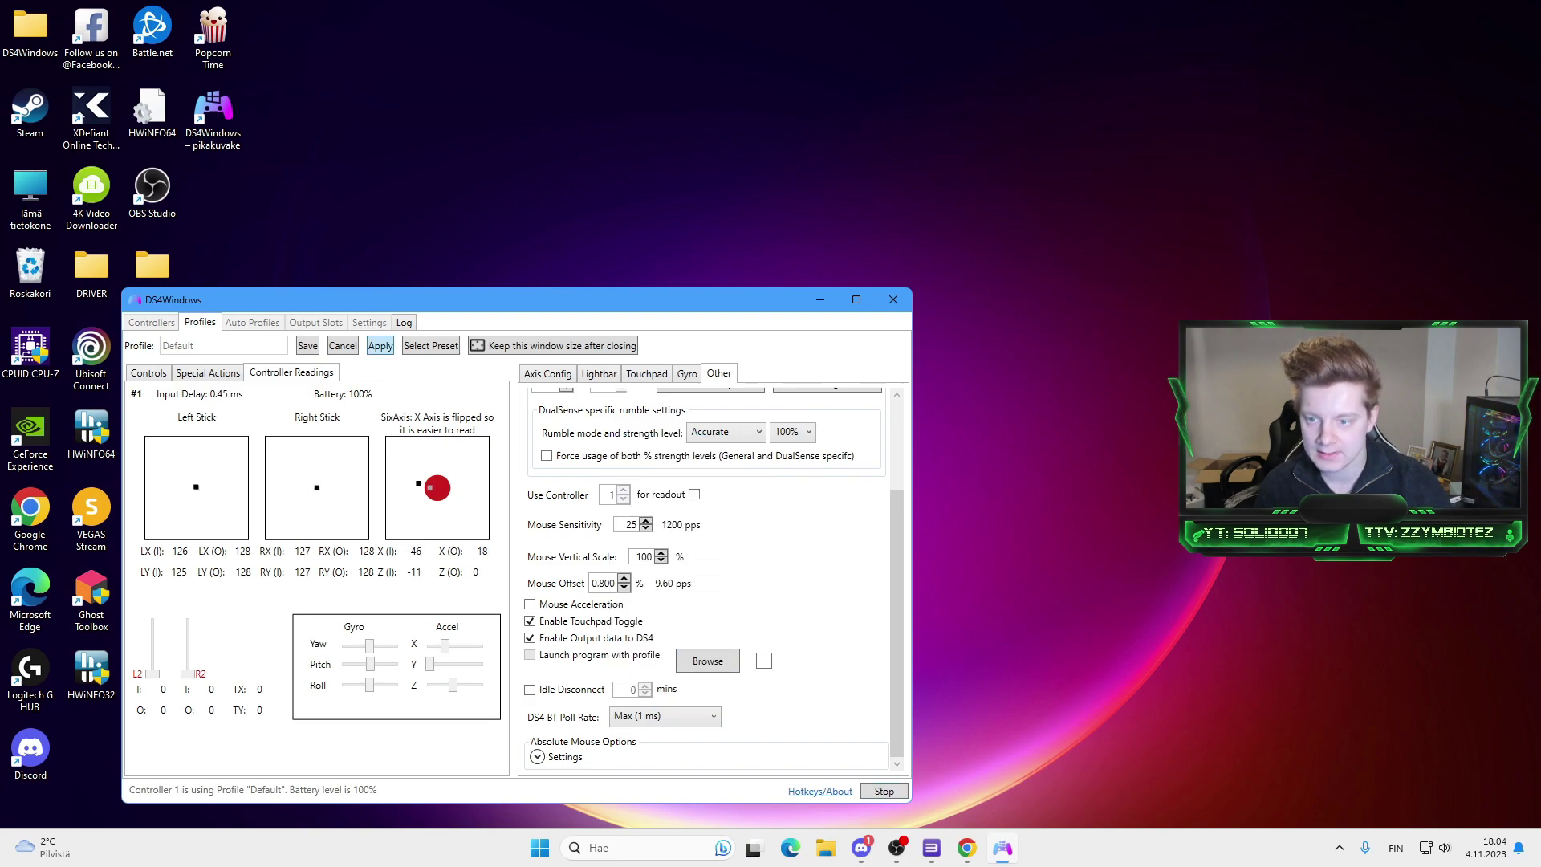
click(308, 345)
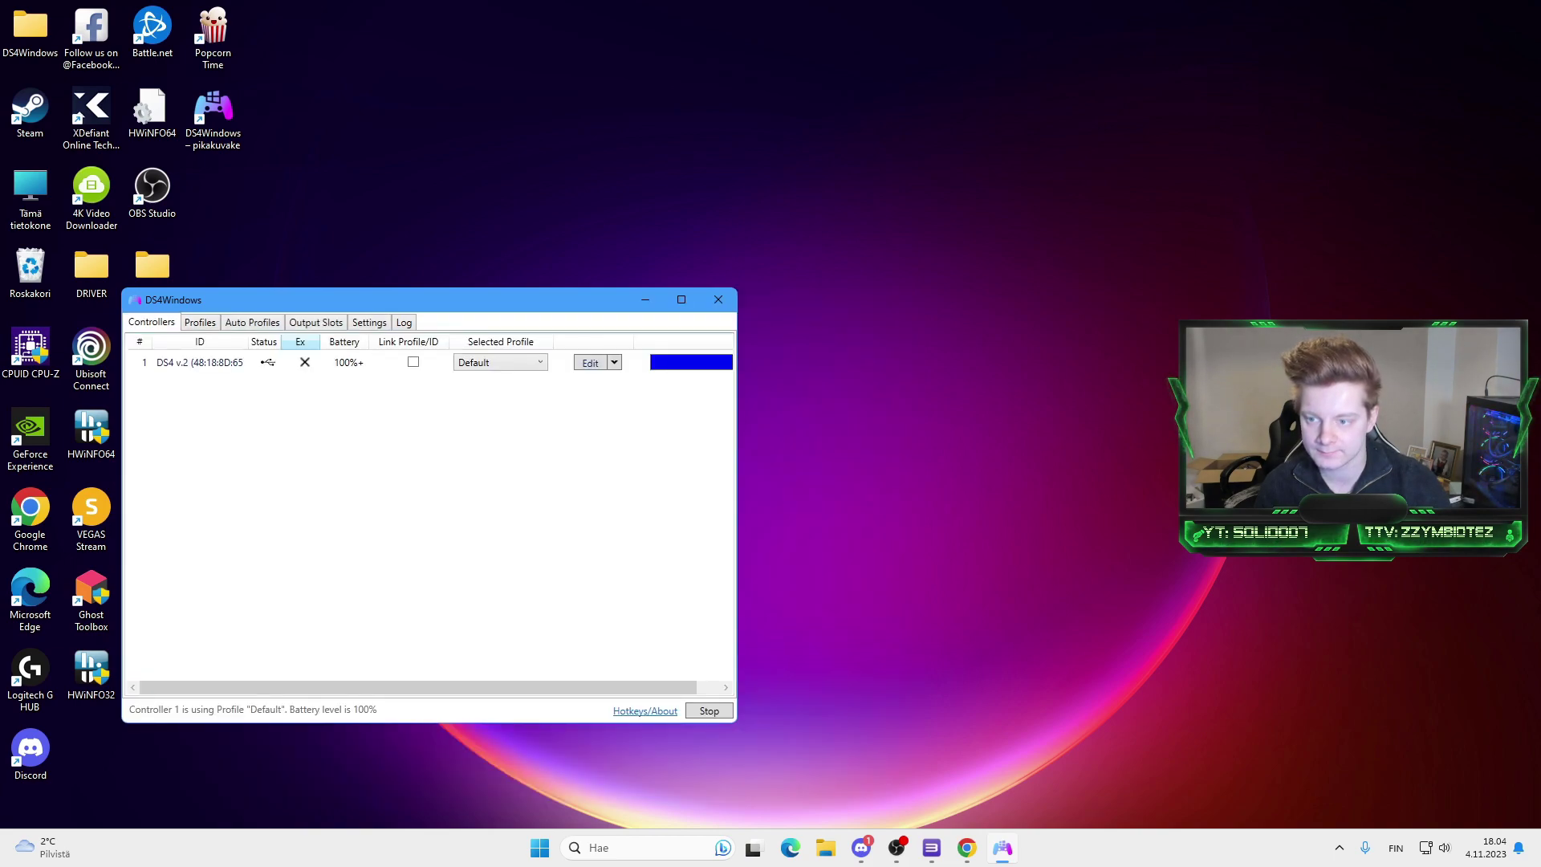
Step: Check the connected controller's input delay, then switch to the Metal Gear Online 2 game window
mouse_move(174, 364)
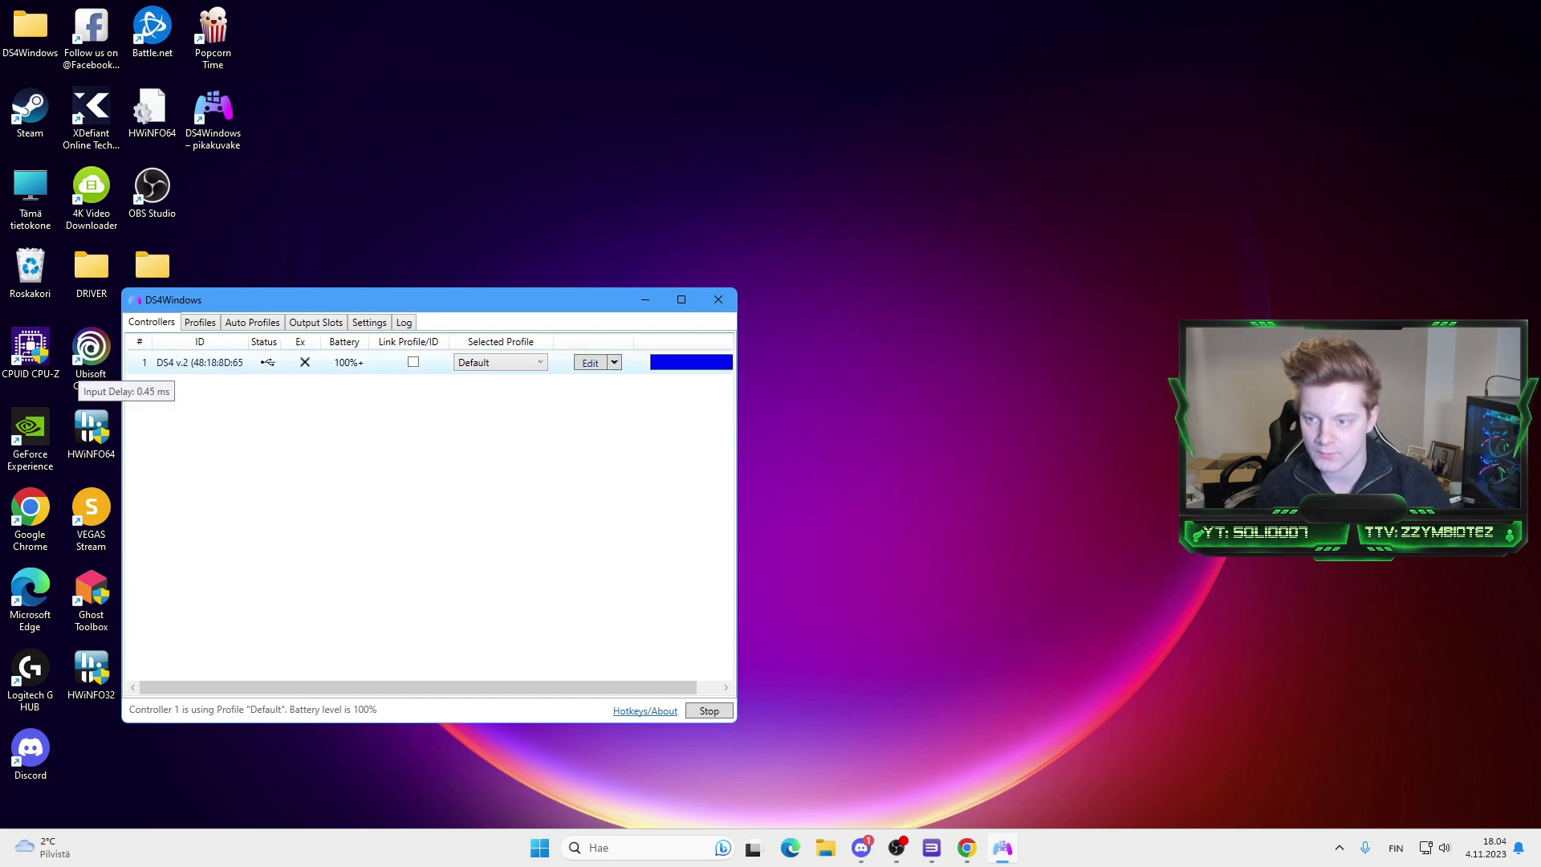
click(645, 299)
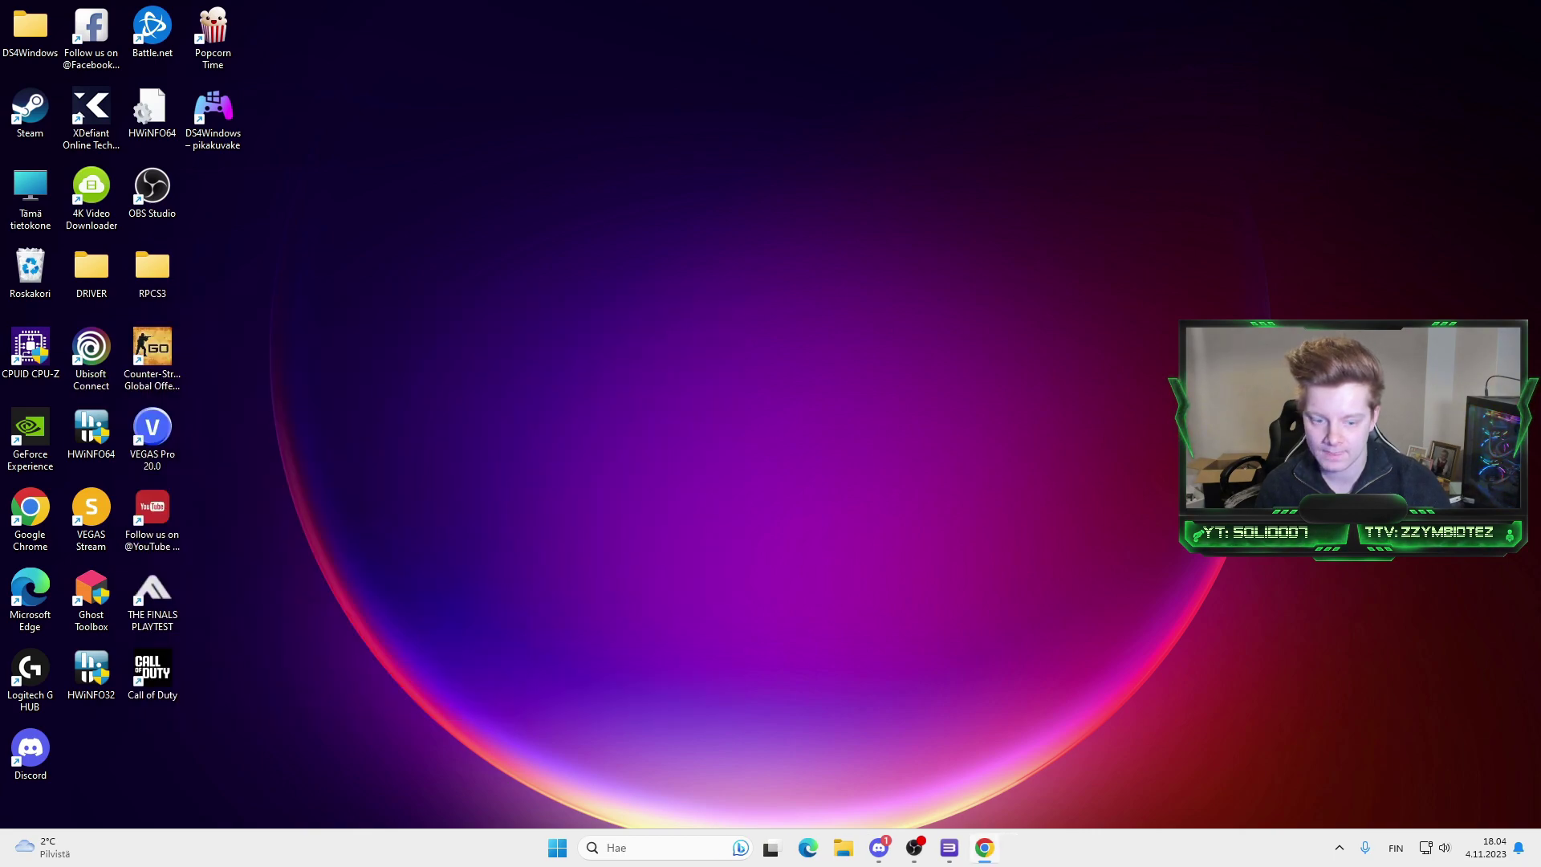
mouse_move(949, 847)
click(1036, 727)
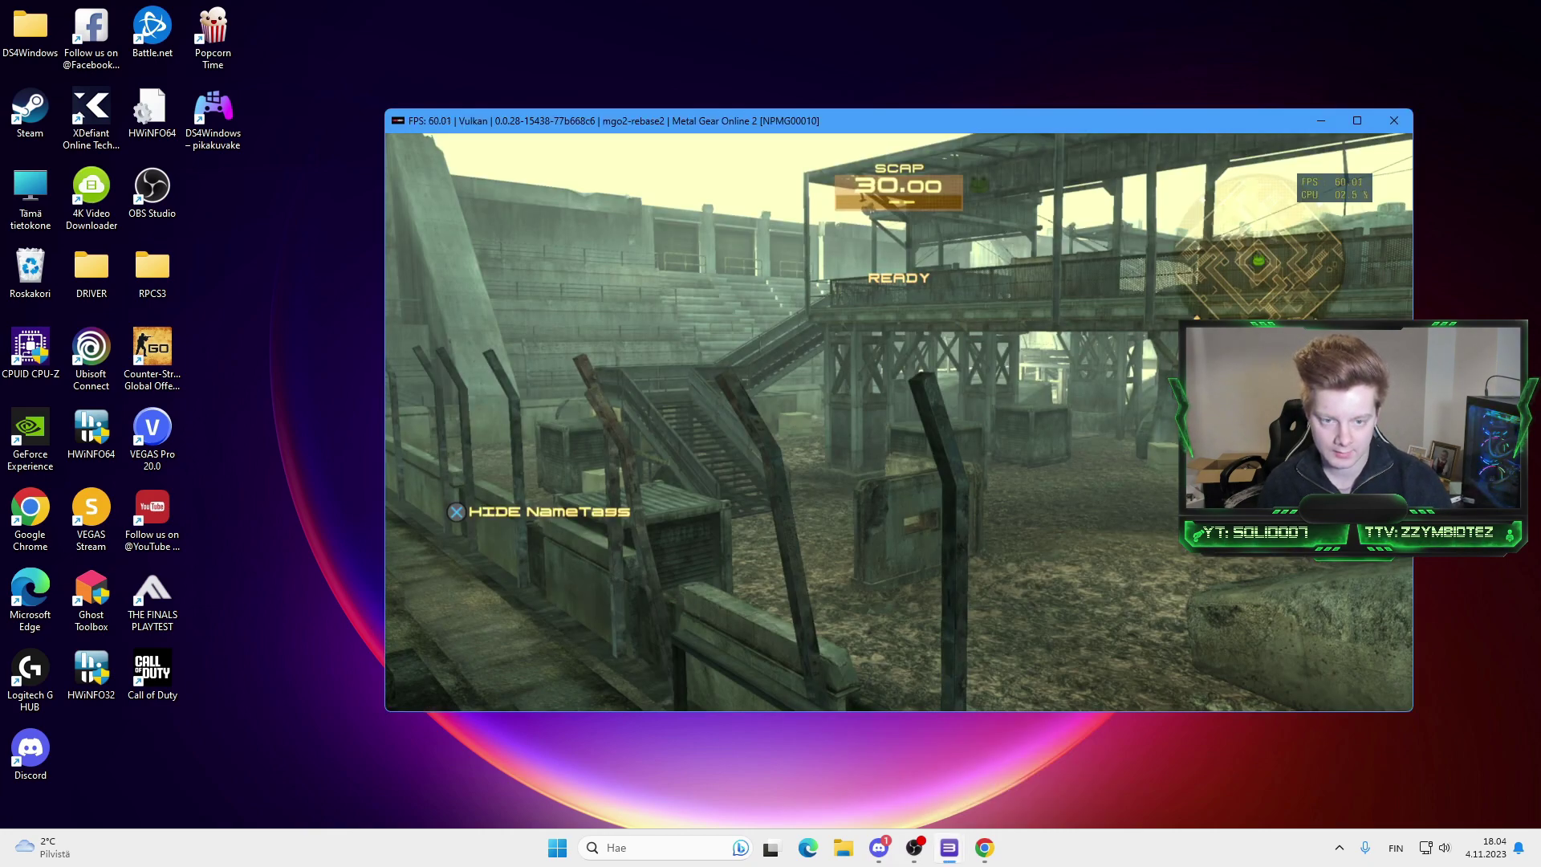
Step: Switch to the main RPCS3 window and open the gamepad settings, keeping Player 1's left stick deadzone at its minimum
mouse_move(949, 848)
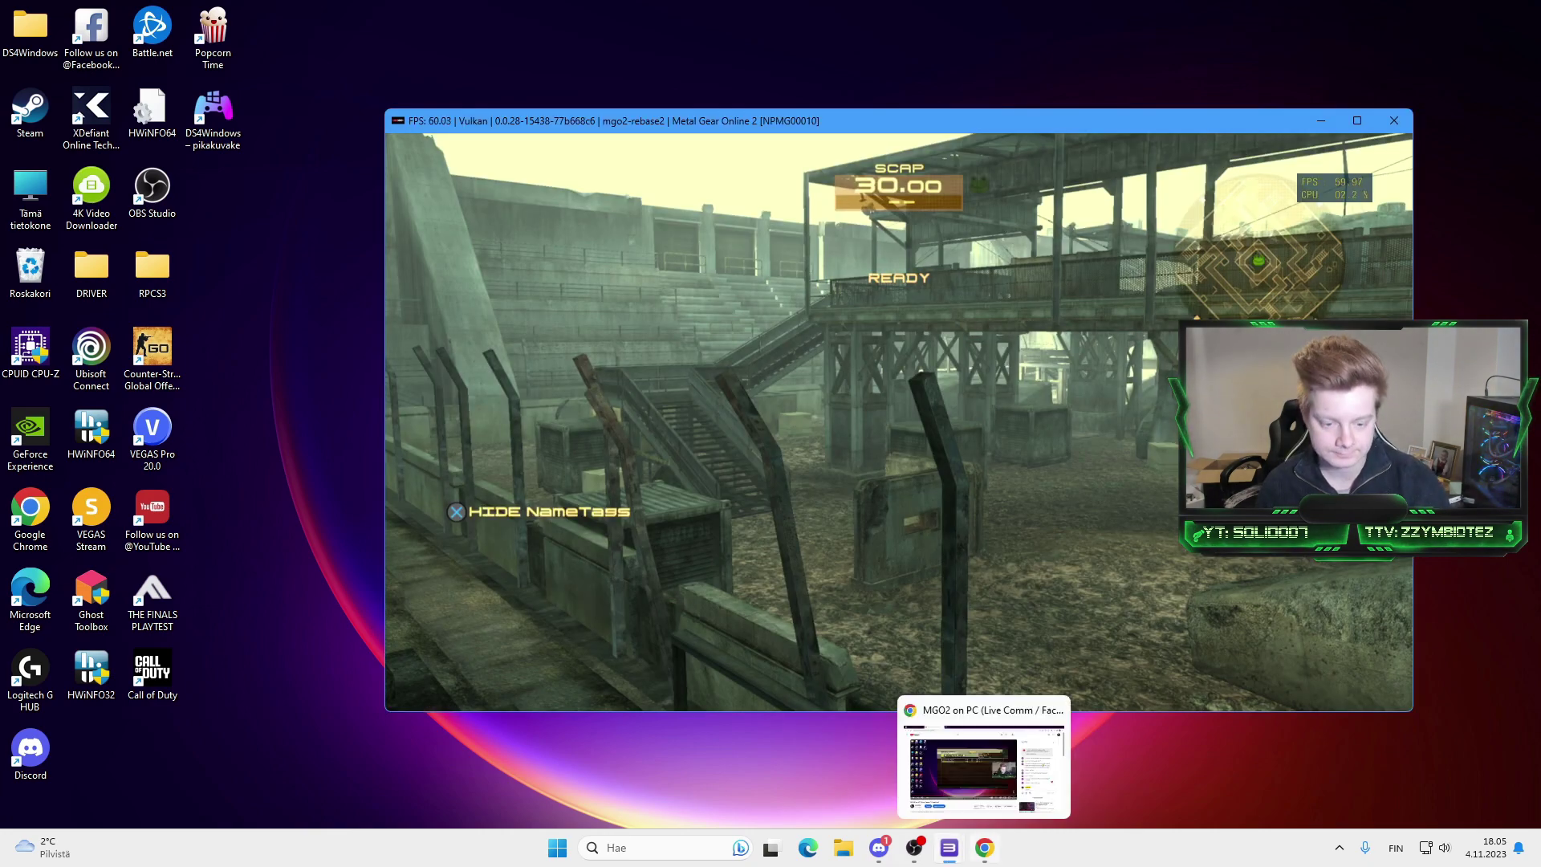
click(863, 751)
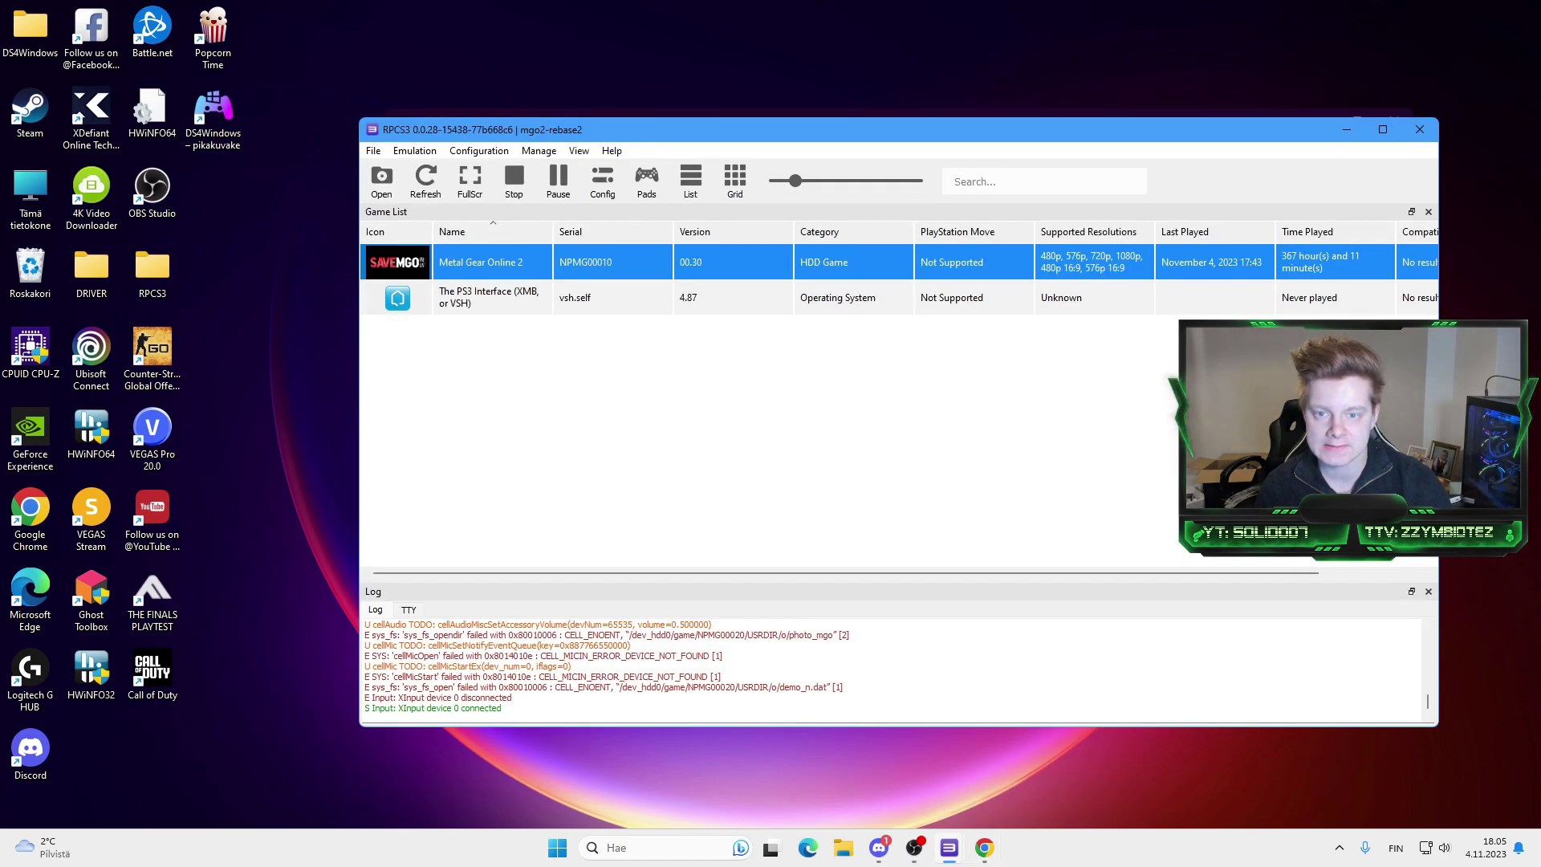
click(647, 181)
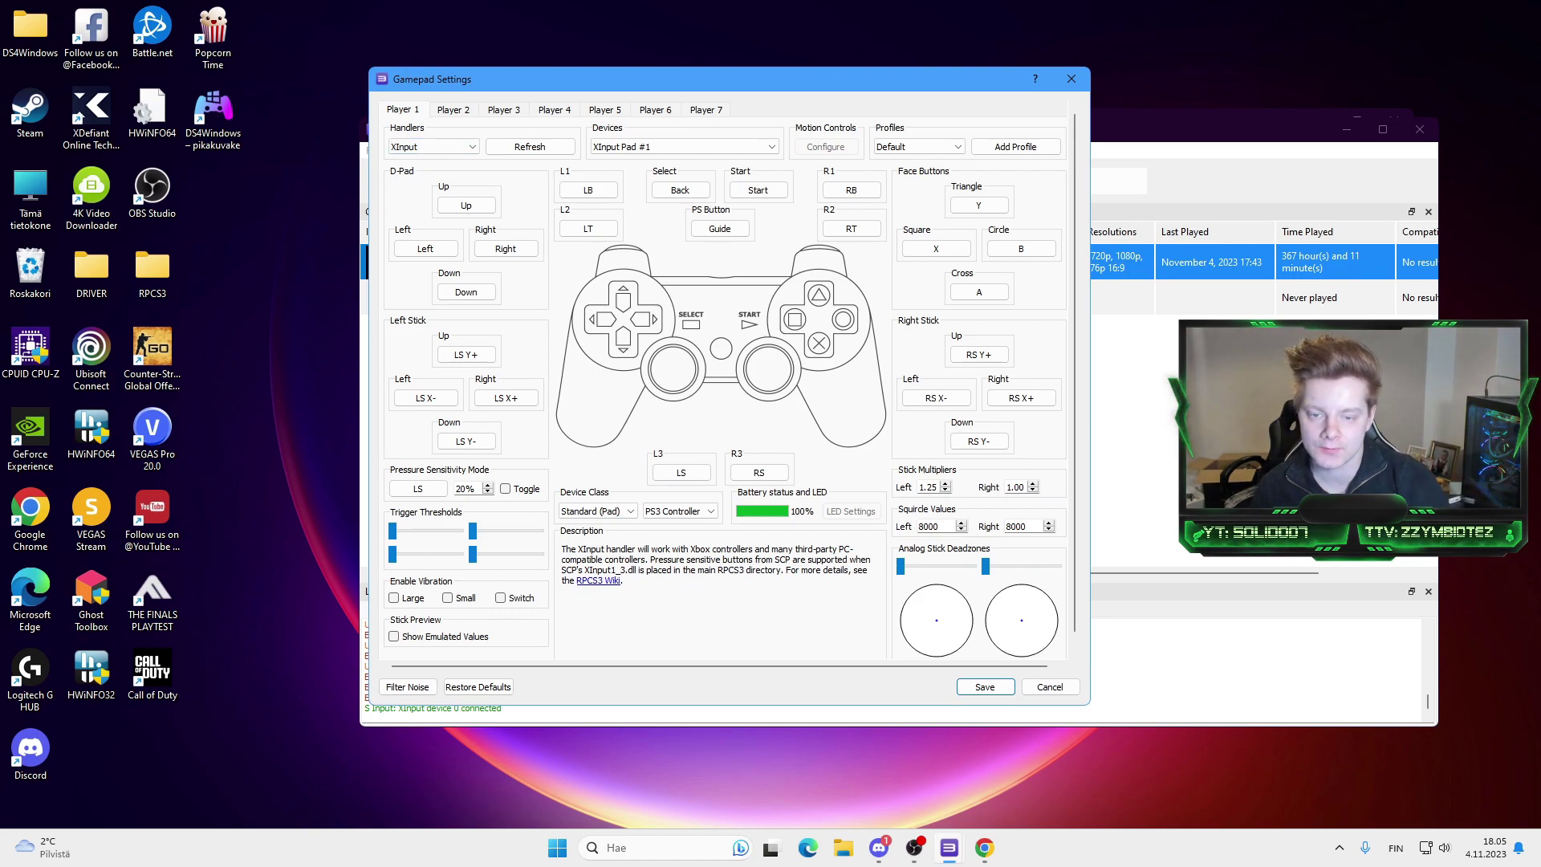
mouse_move(900, 567)
mouse_down()
mouse_move(948, 567)
mouse_move(901, 566)
mouse_up()
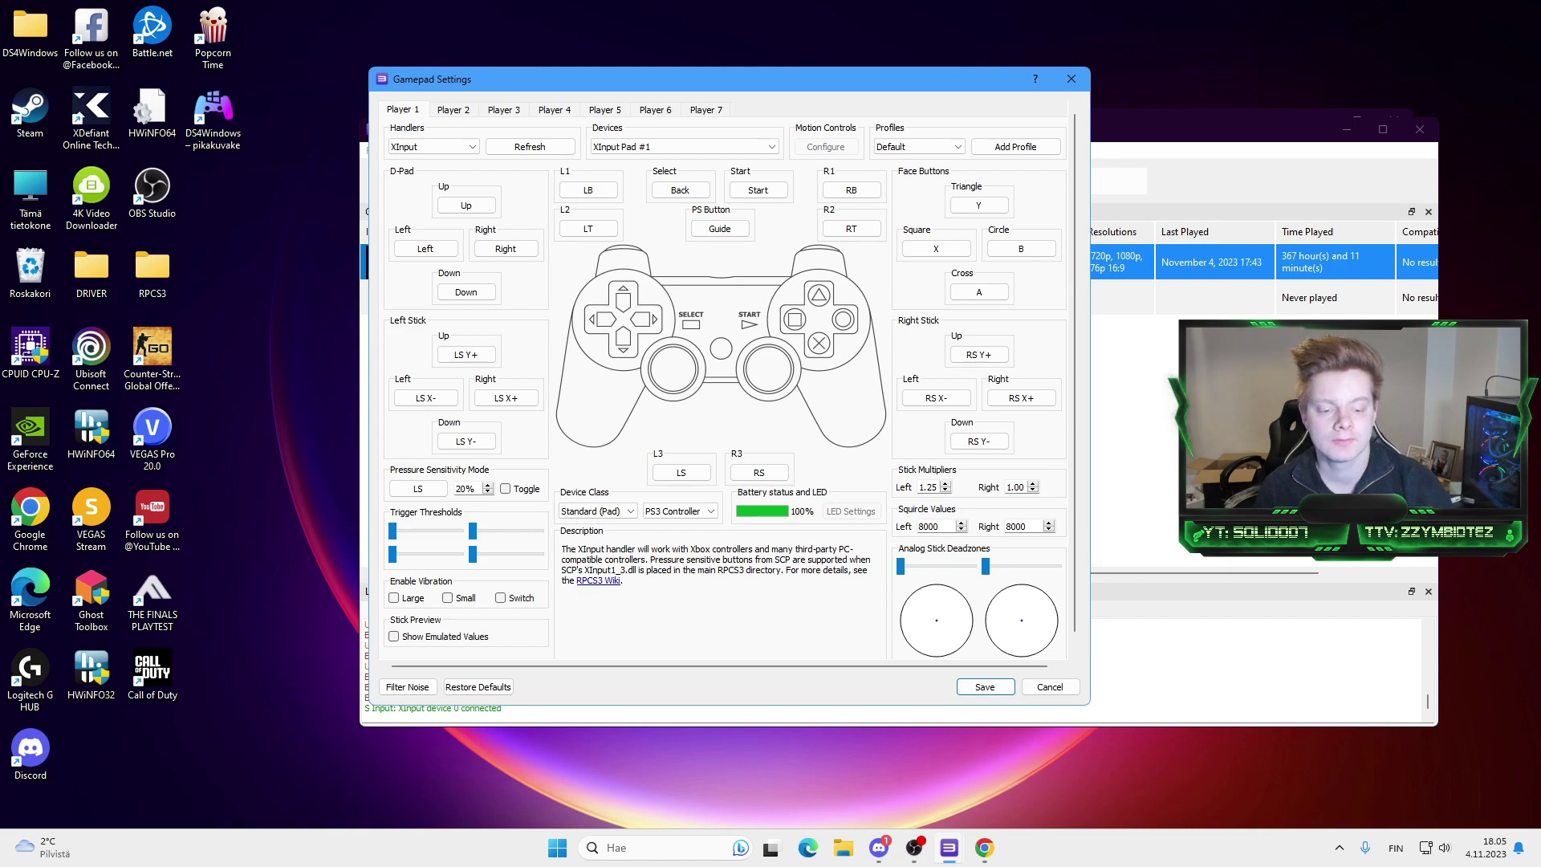
Step: Change Player 1's handler to DualShock 4 and lower both analog stick deadzones to the minimum
click(434, 146)
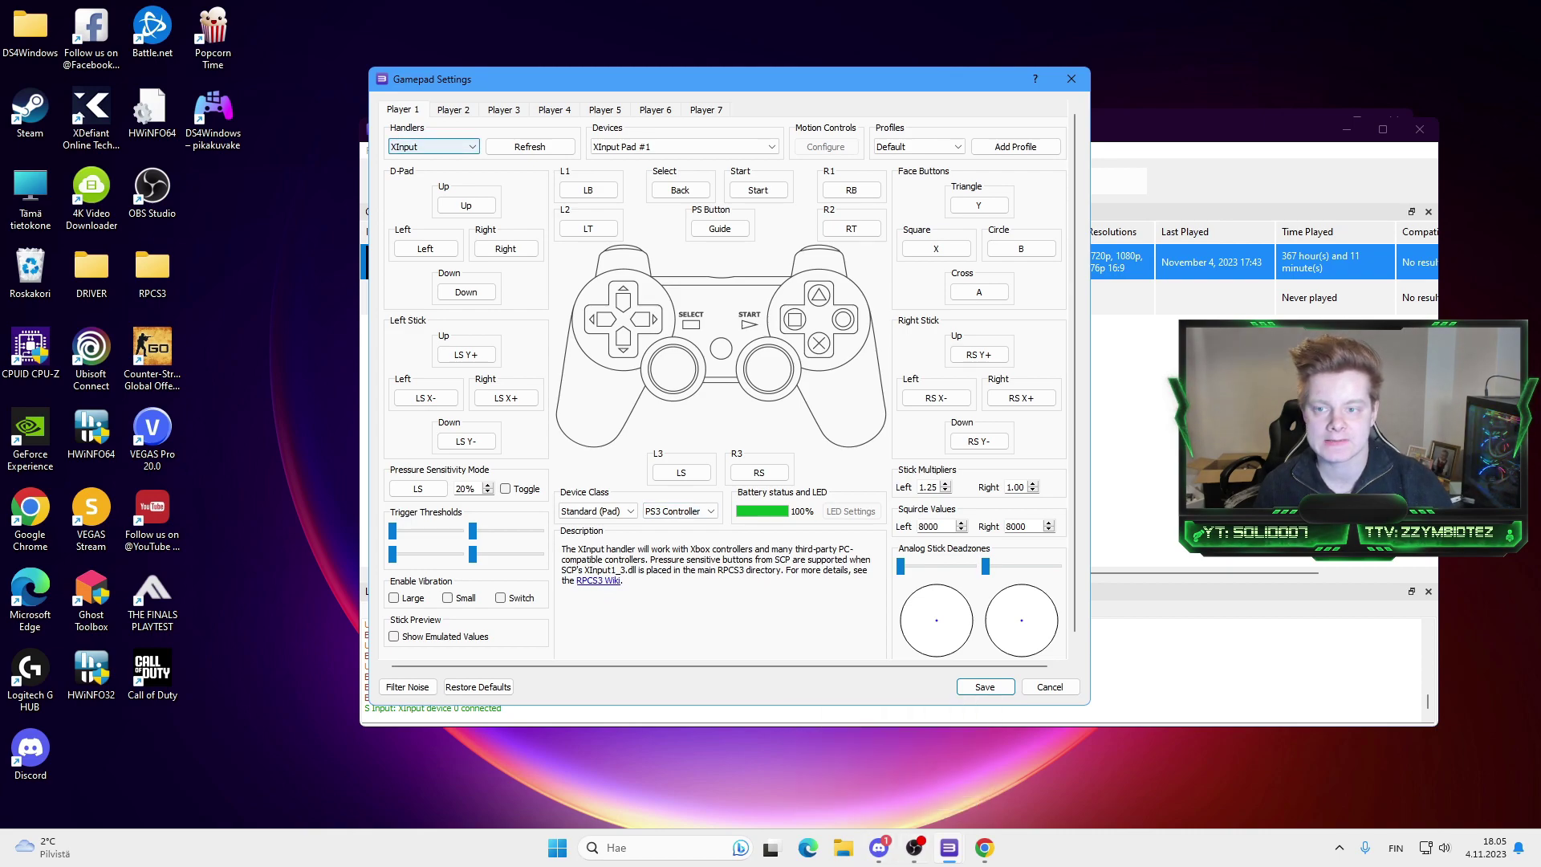
click(434, 192)
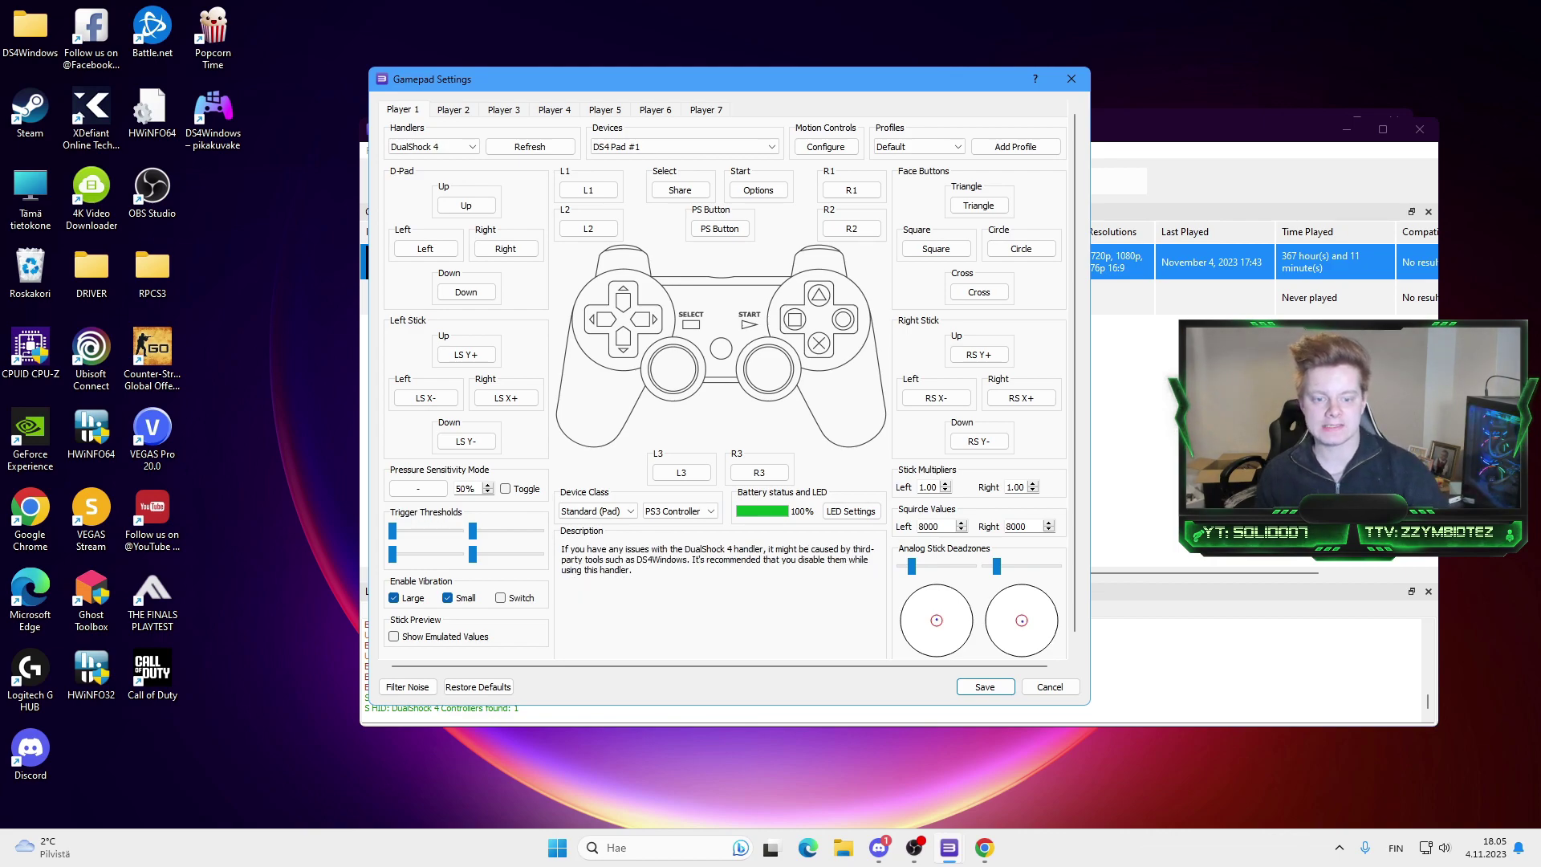
drag(911, 566, 899, 566)
drag(997, 567, 983, 566)
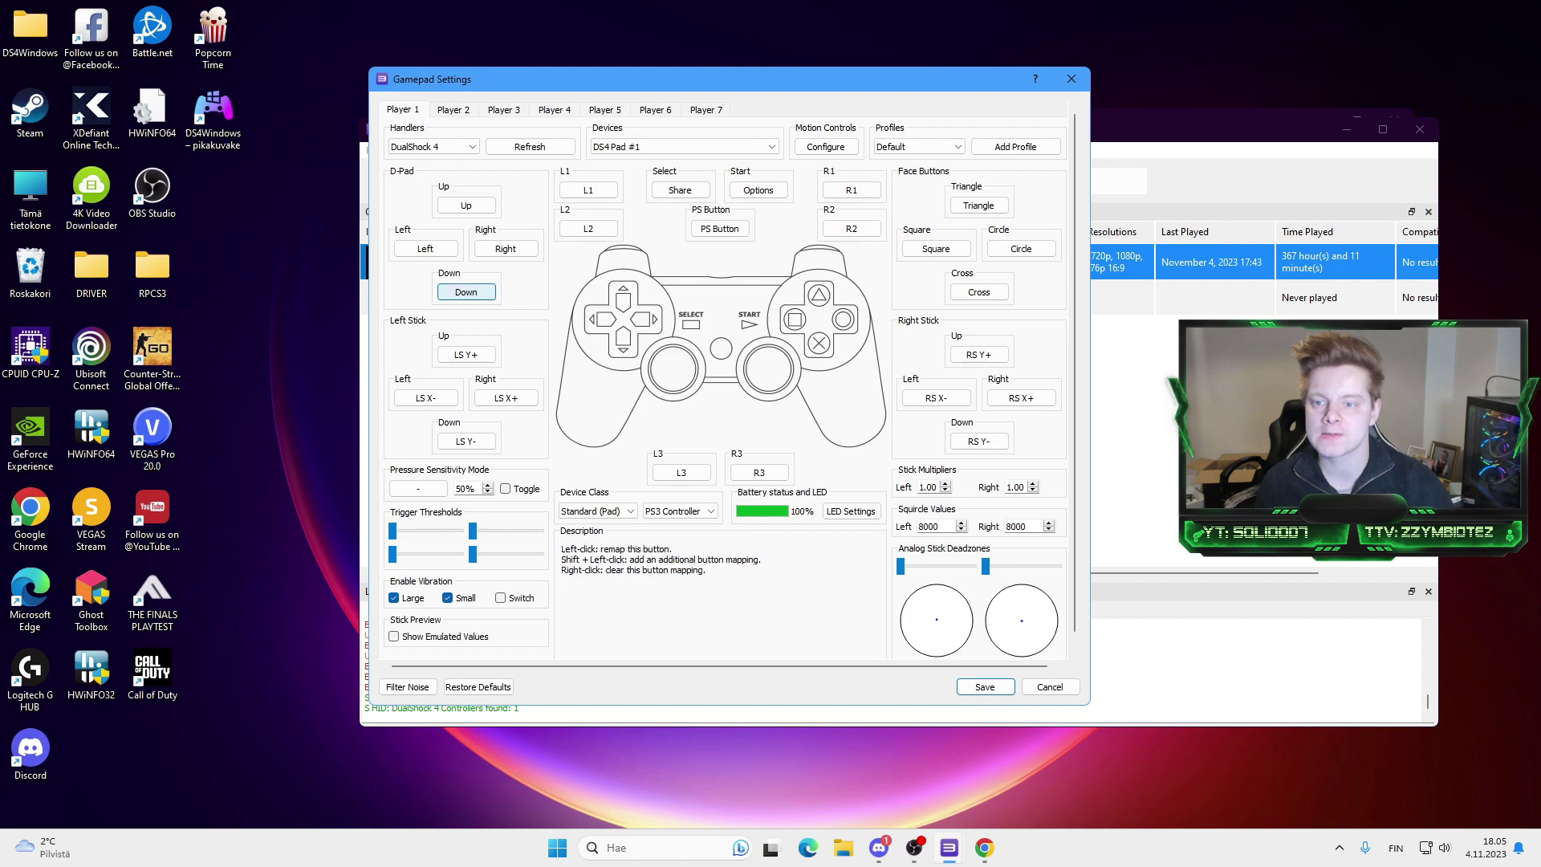
Step: Set Player 1's handler to XInput and lower both analog stick deadzones to the minimum
click(434, 146)
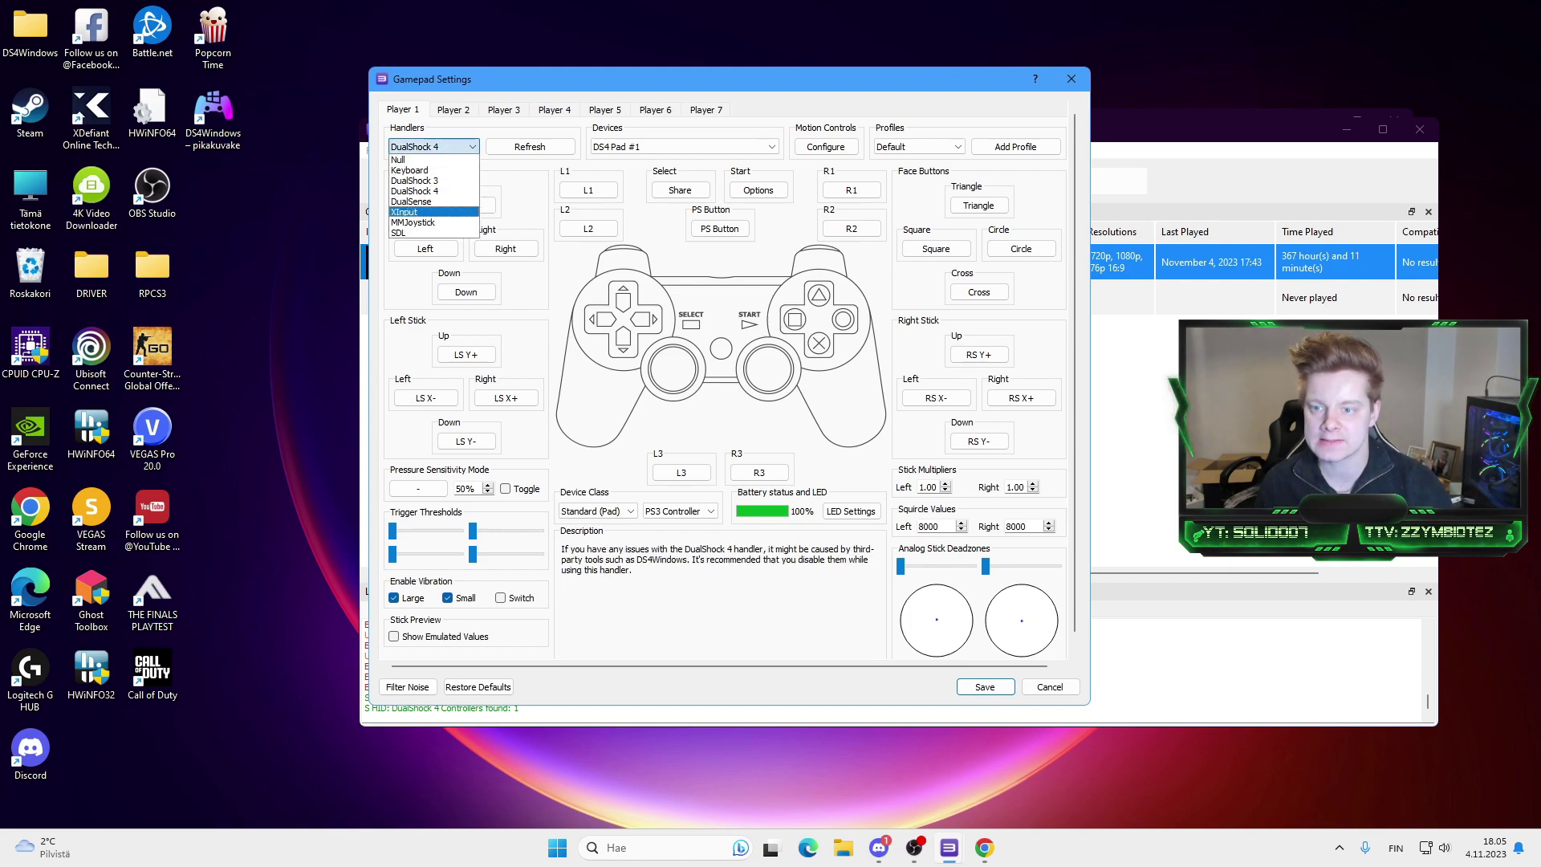
click(433, 212)
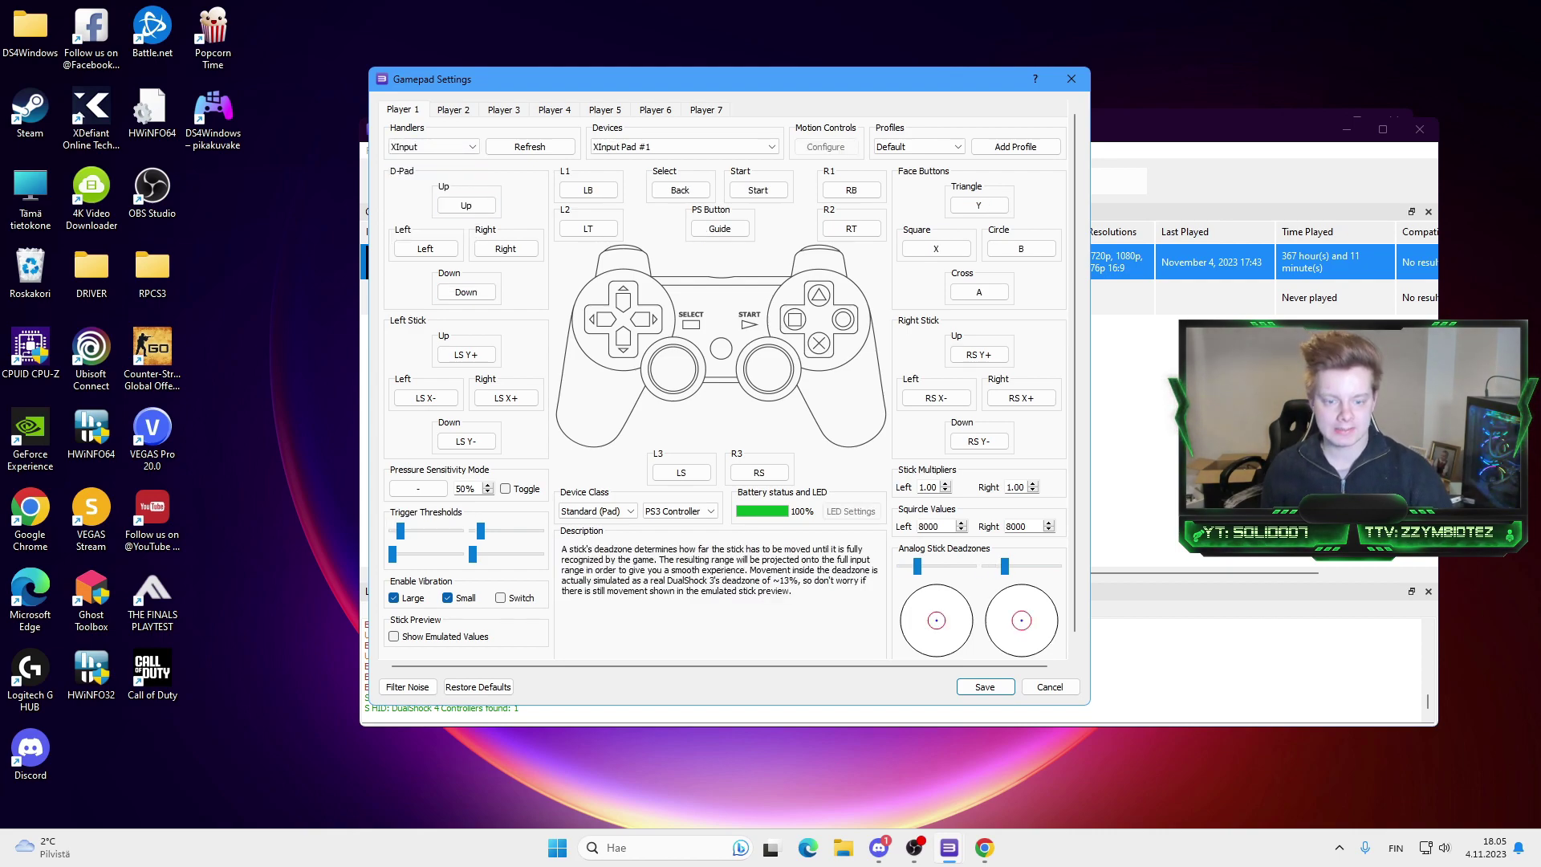
drag(918, 567, 899, 567)
drag(1005, 567, 985, 566)
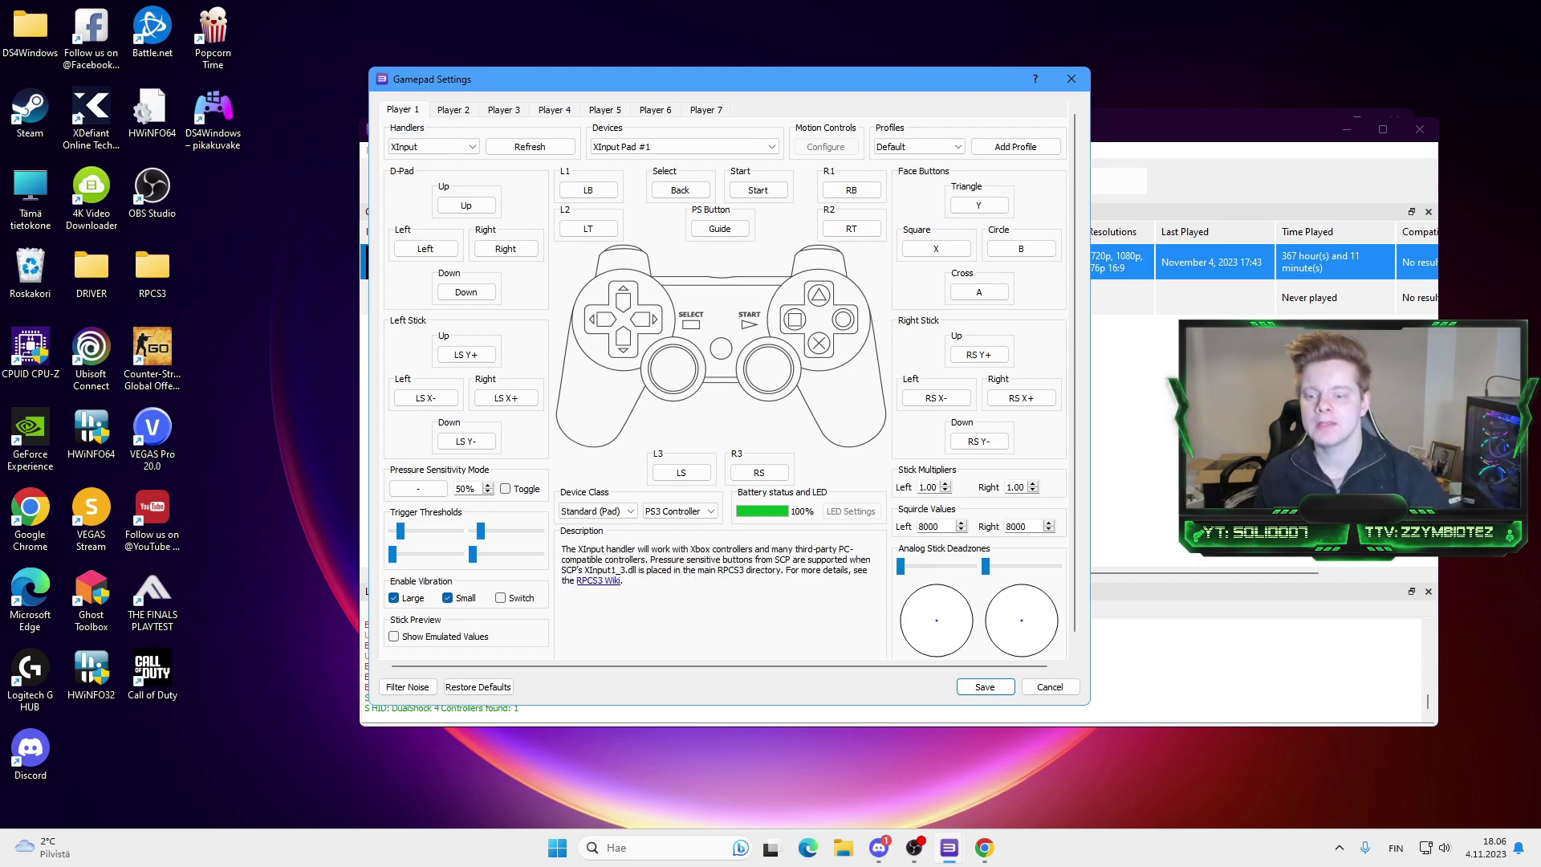
Step: Lower the trigger thresholds to the minimum and turn off Large and Small vibration
drag(401, 531, 470, 530)
click(394, 598)
click(448, 599)
Step: Assign LS to pressure sensitivity mode at 20% and save the gamepad settings
click(418, 488)
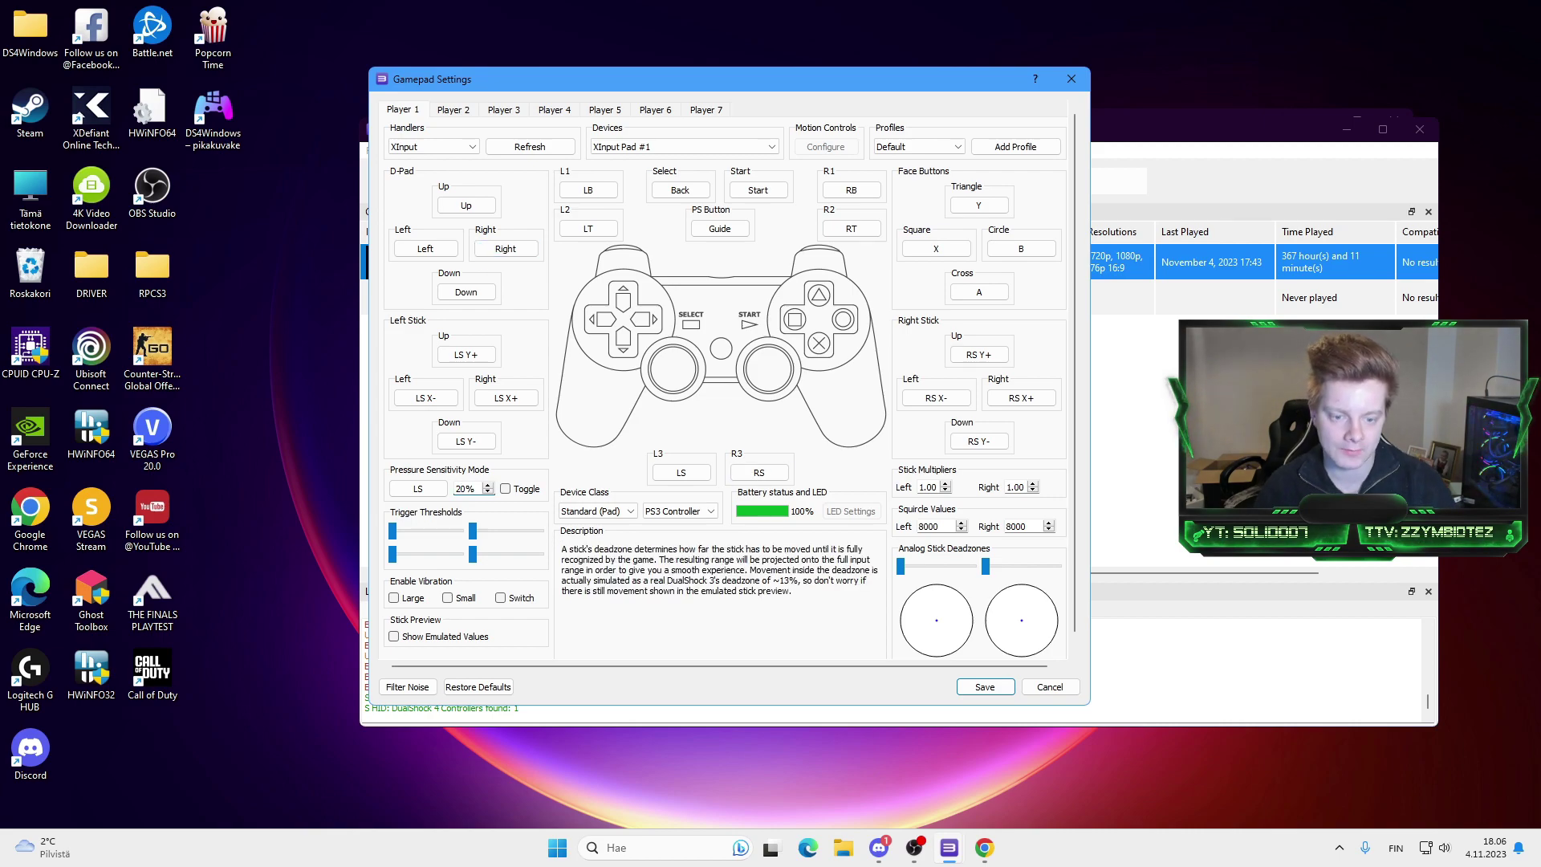
click(985, 687)
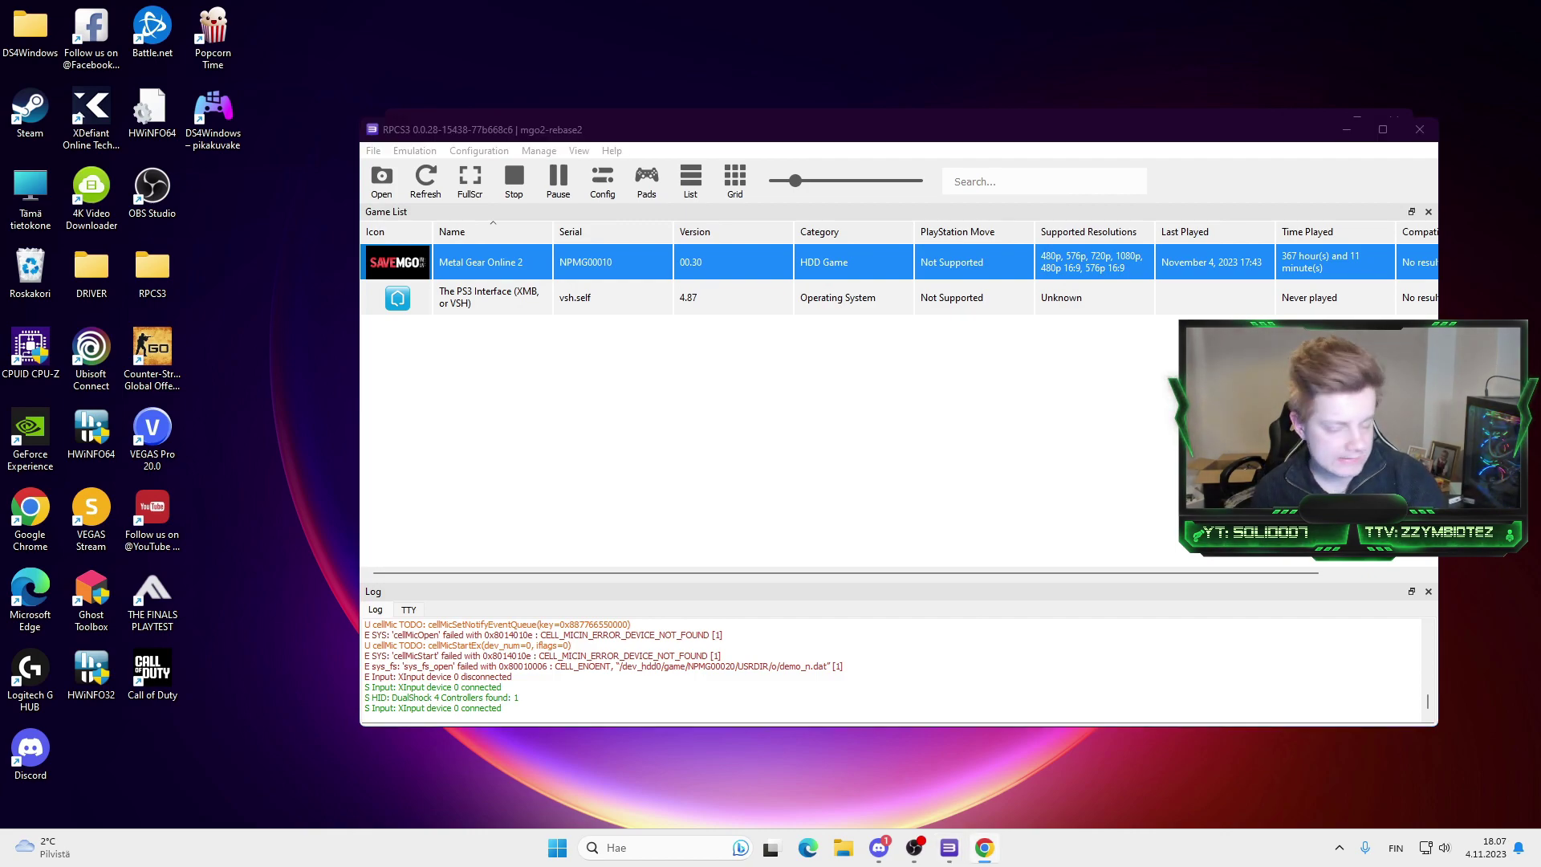
Step: Switch to DS4Windows, check the emulated controller type in the Default profile, and minimize the program without changing the profile
click(1339, 847)
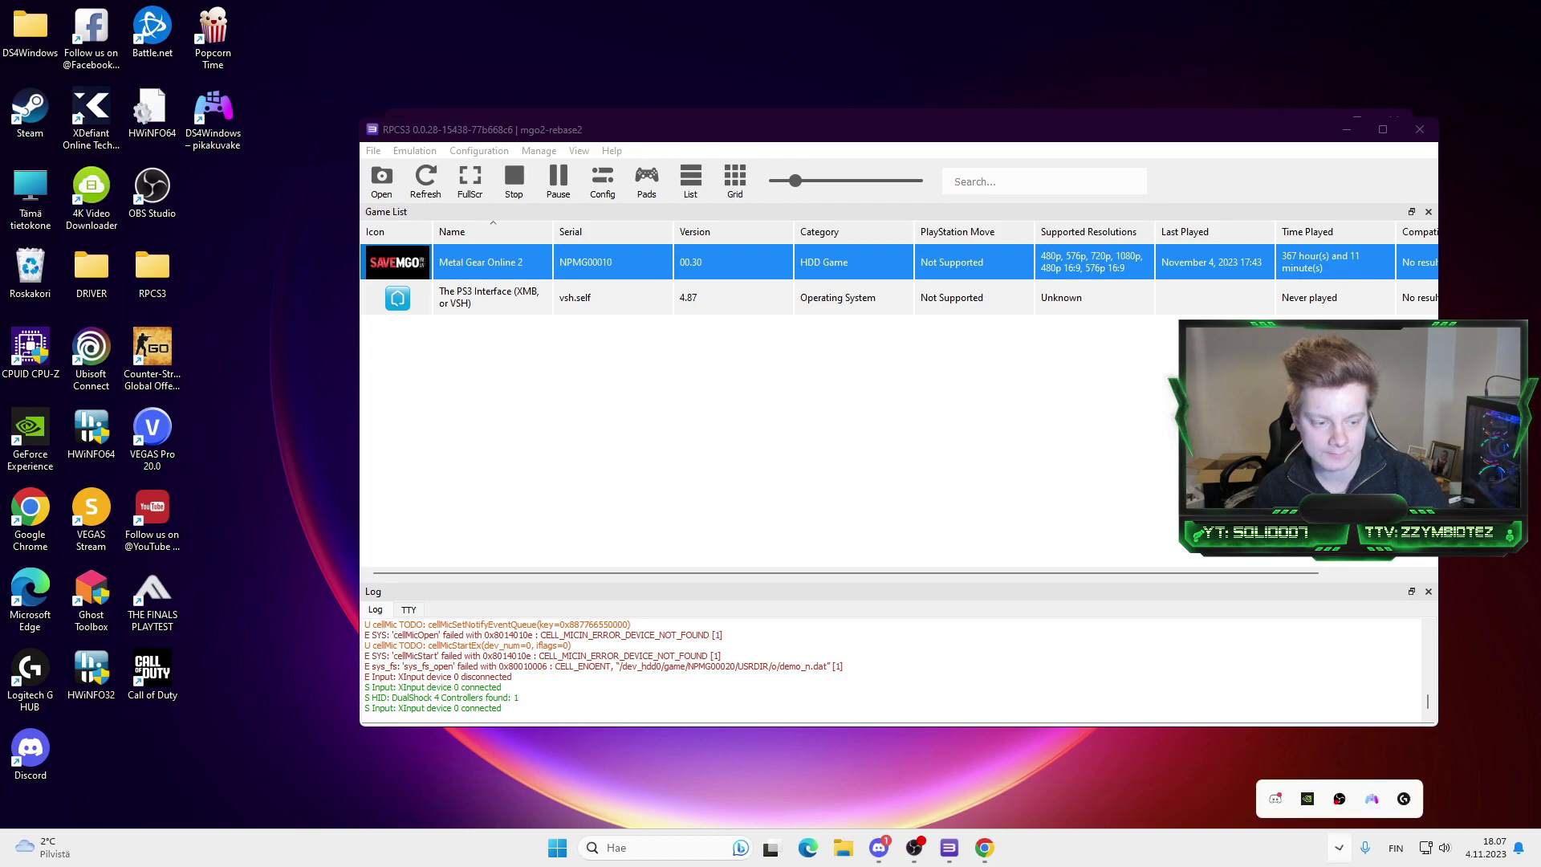
right_click(1372, 799)
click(1252, 726)
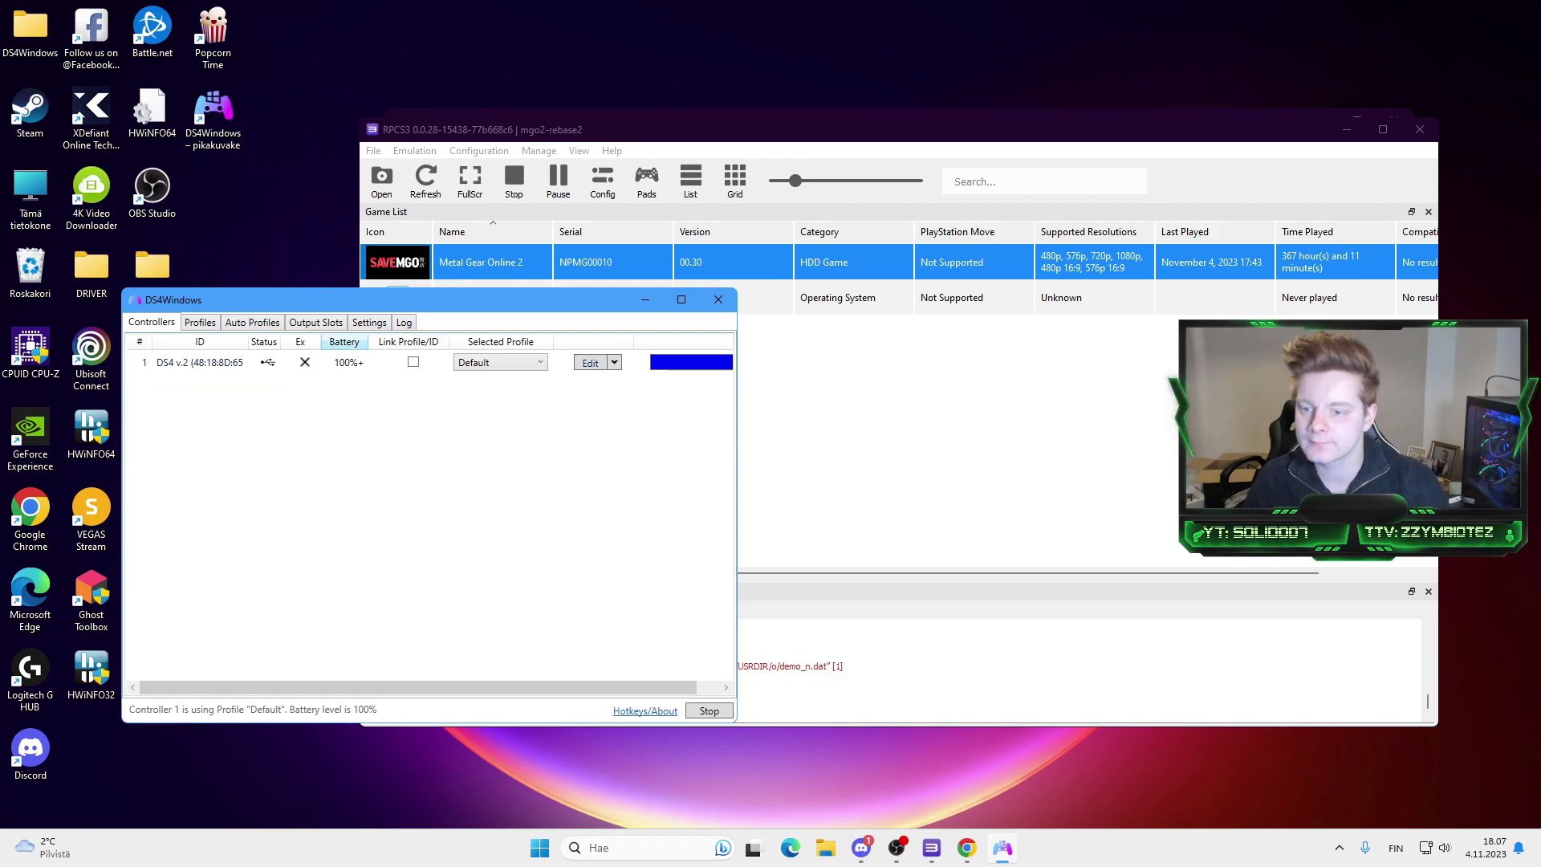
click(590, 363)
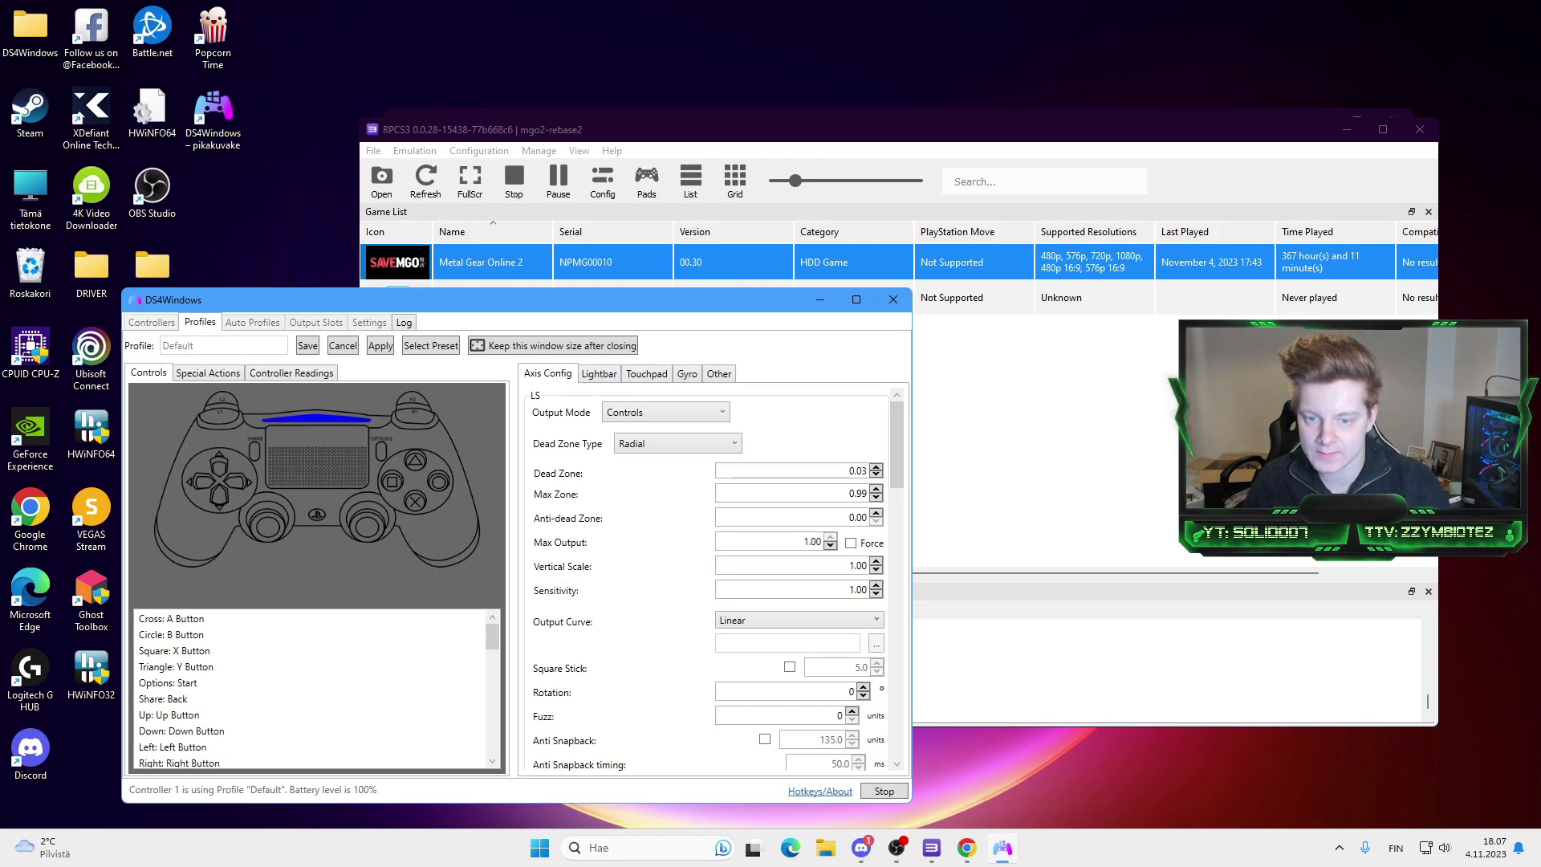
click(719, 374)
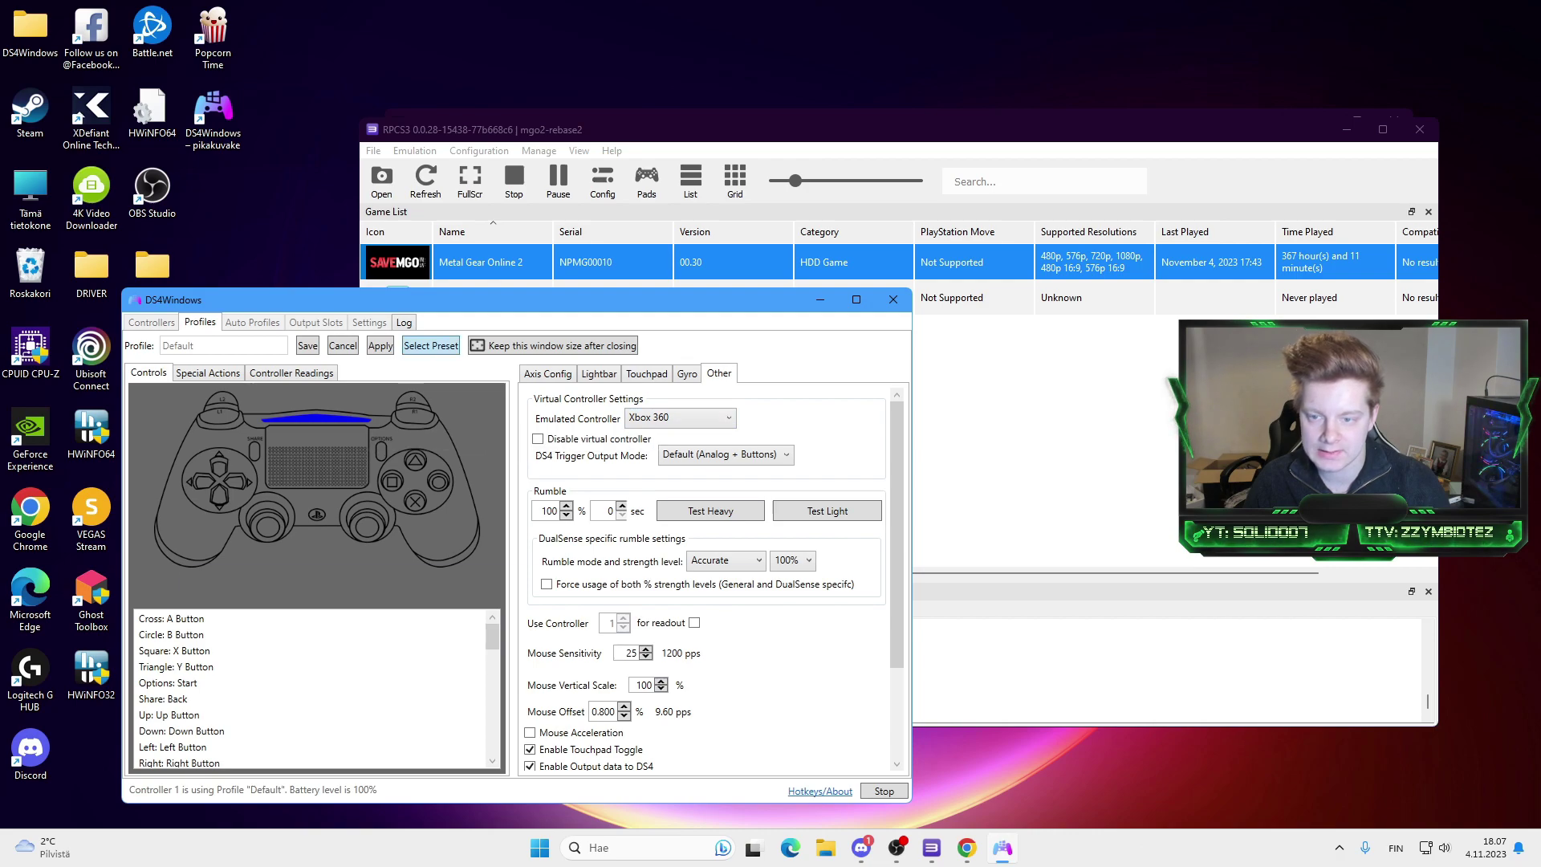
click(343, 346)
click(681, 300)
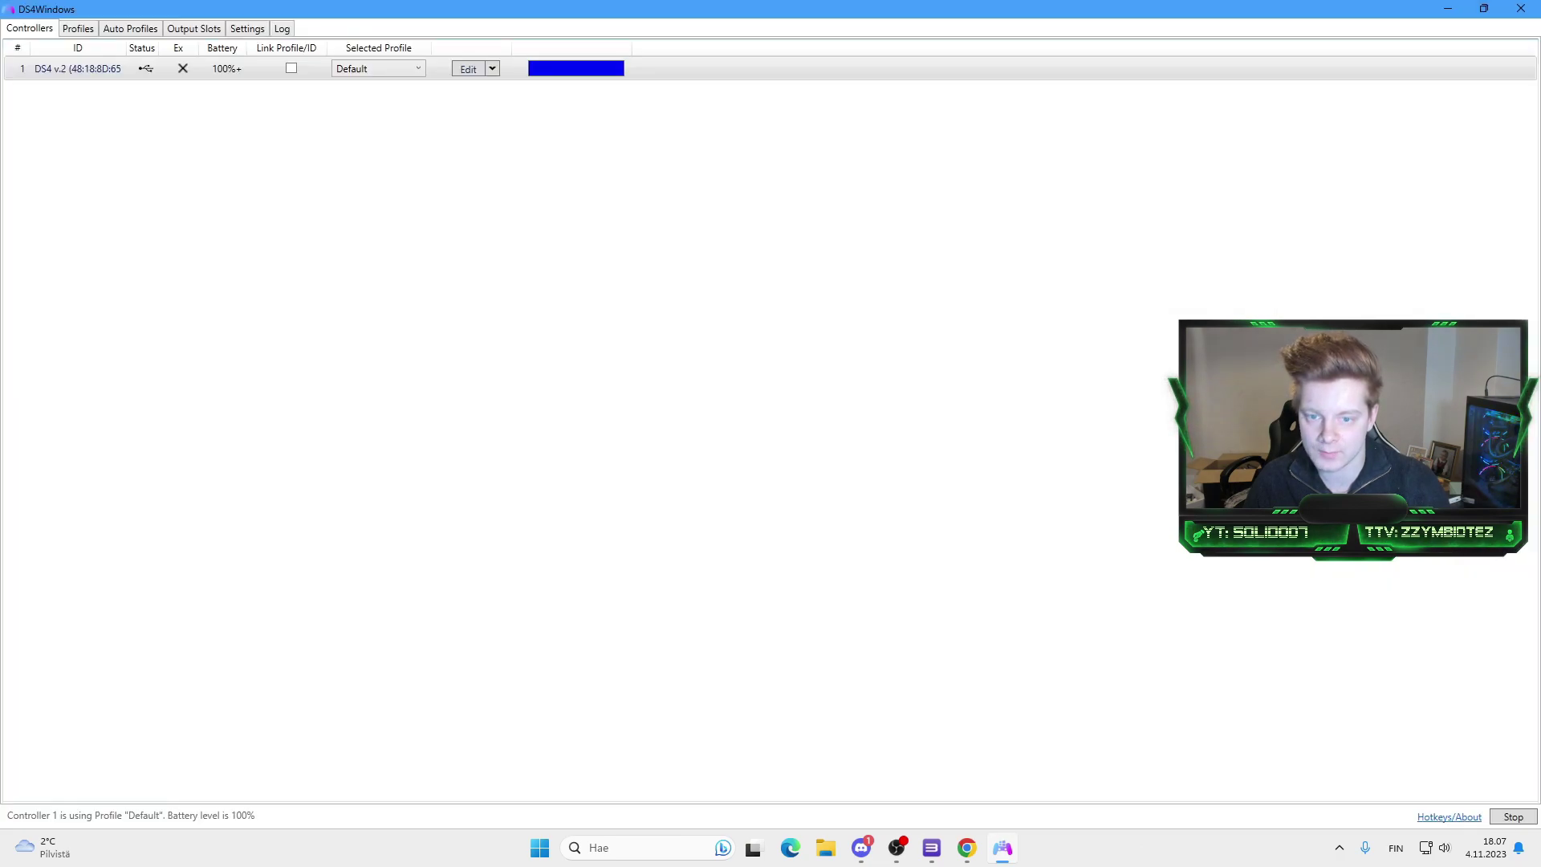
click(1449, 9)
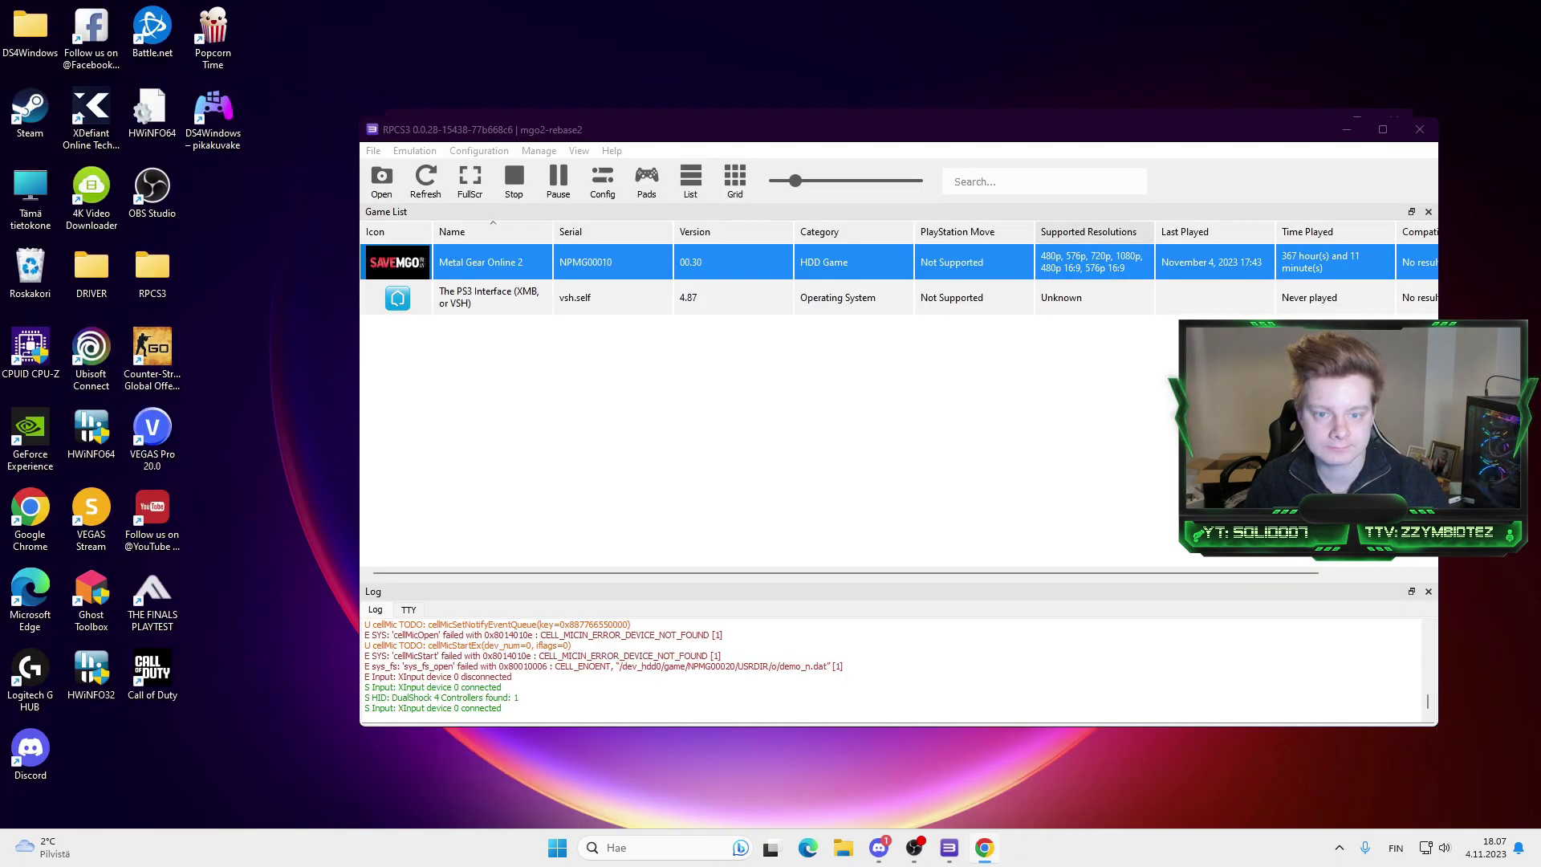
Step: Reopen the gamepad settings in RPCS3
click(647, 182)
right_click(634, 264)
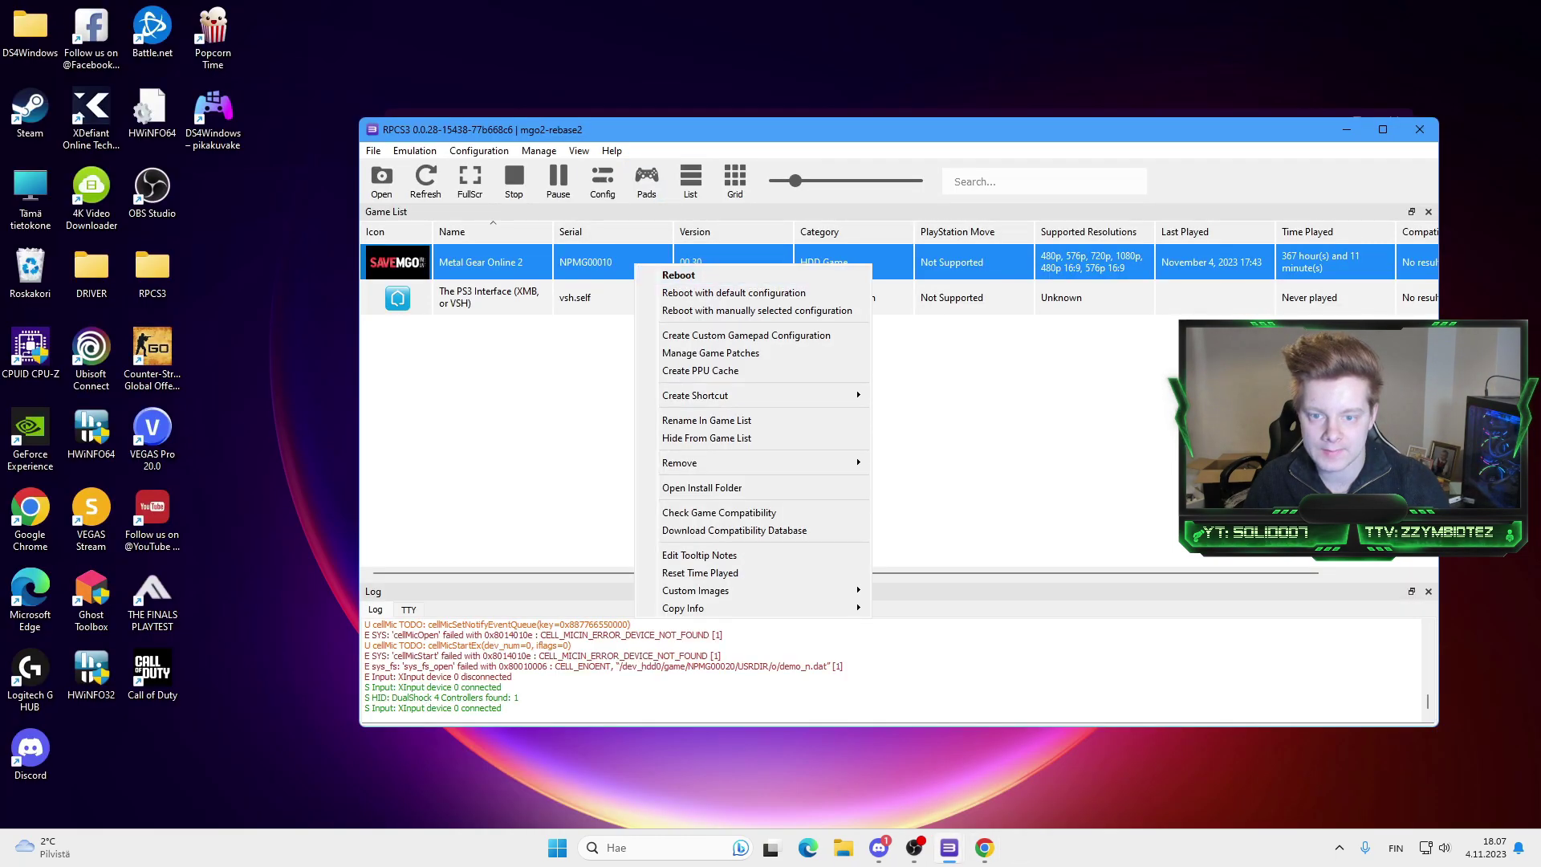
click(923, 402)
click(646, 181)
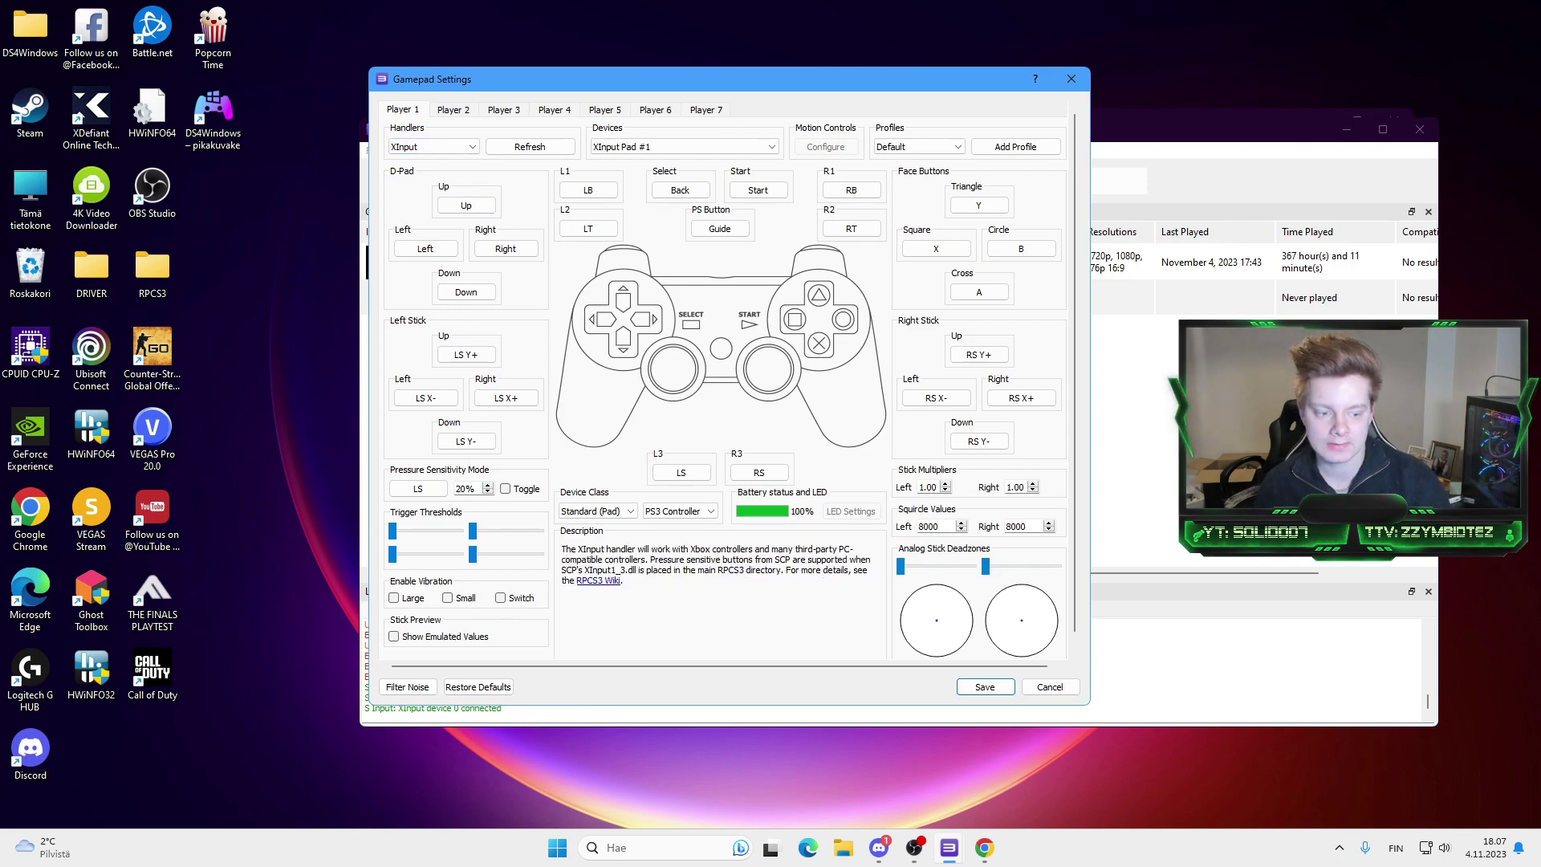
Step: Exit DS4Windows completely and choose DualShock 4 as Player 1's handler
click(1339, 848)
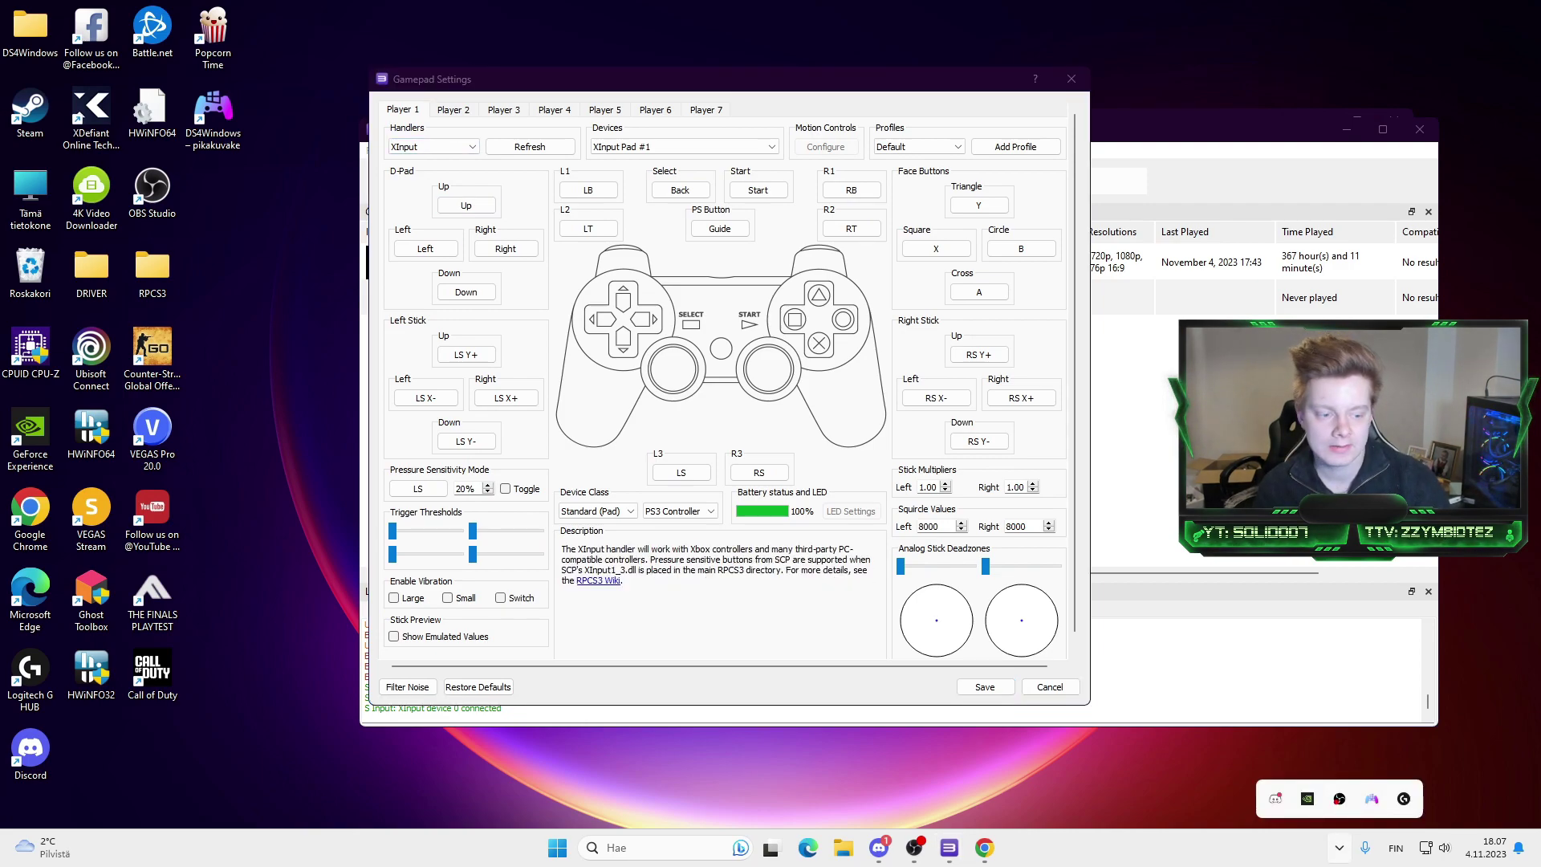
right_click(1372, 799)
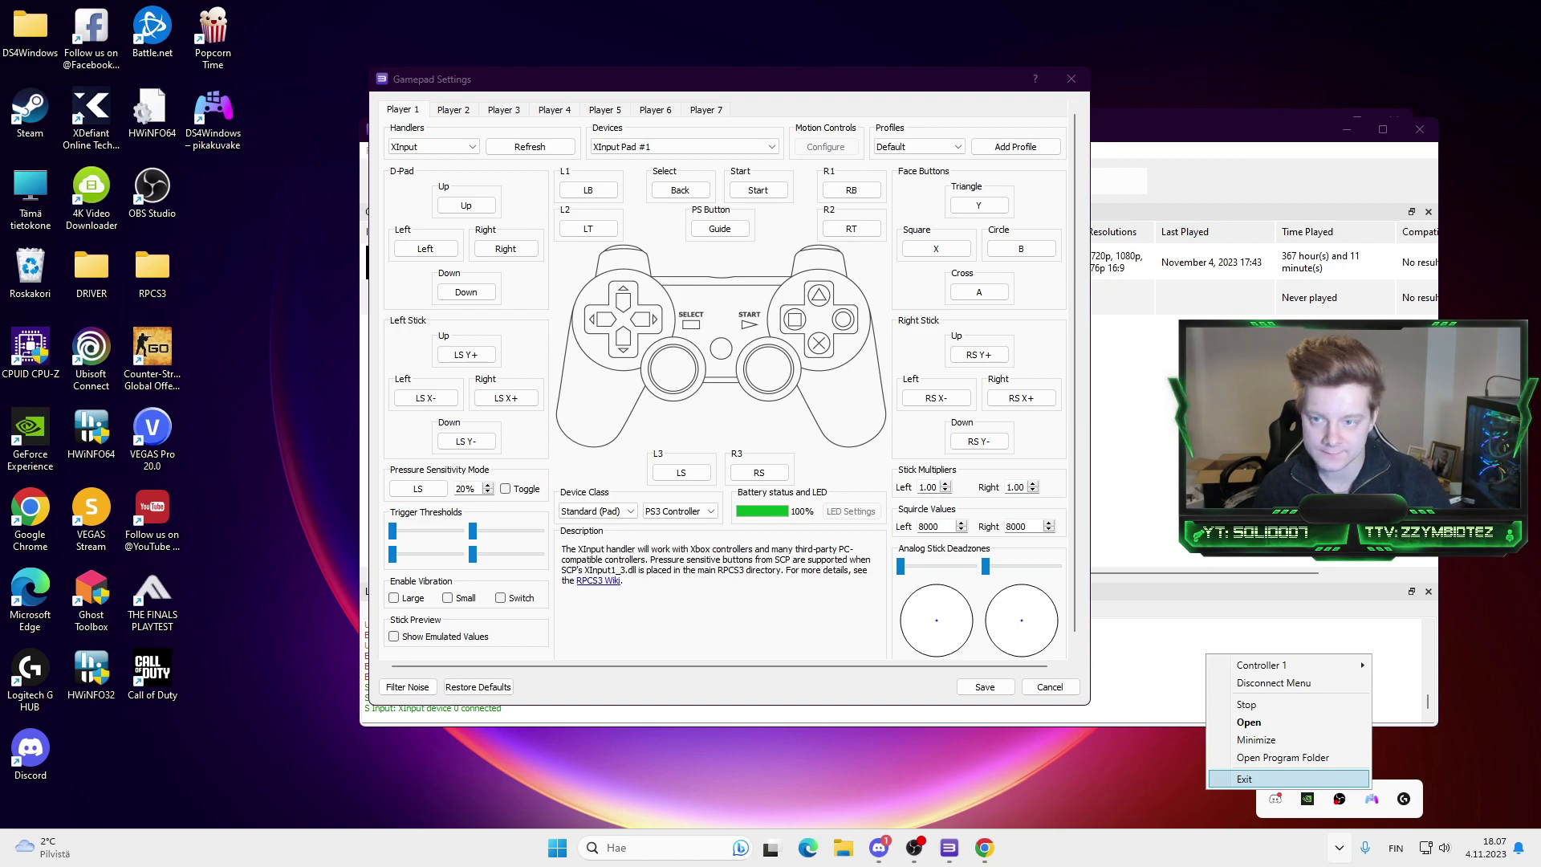
click(1246, 779)
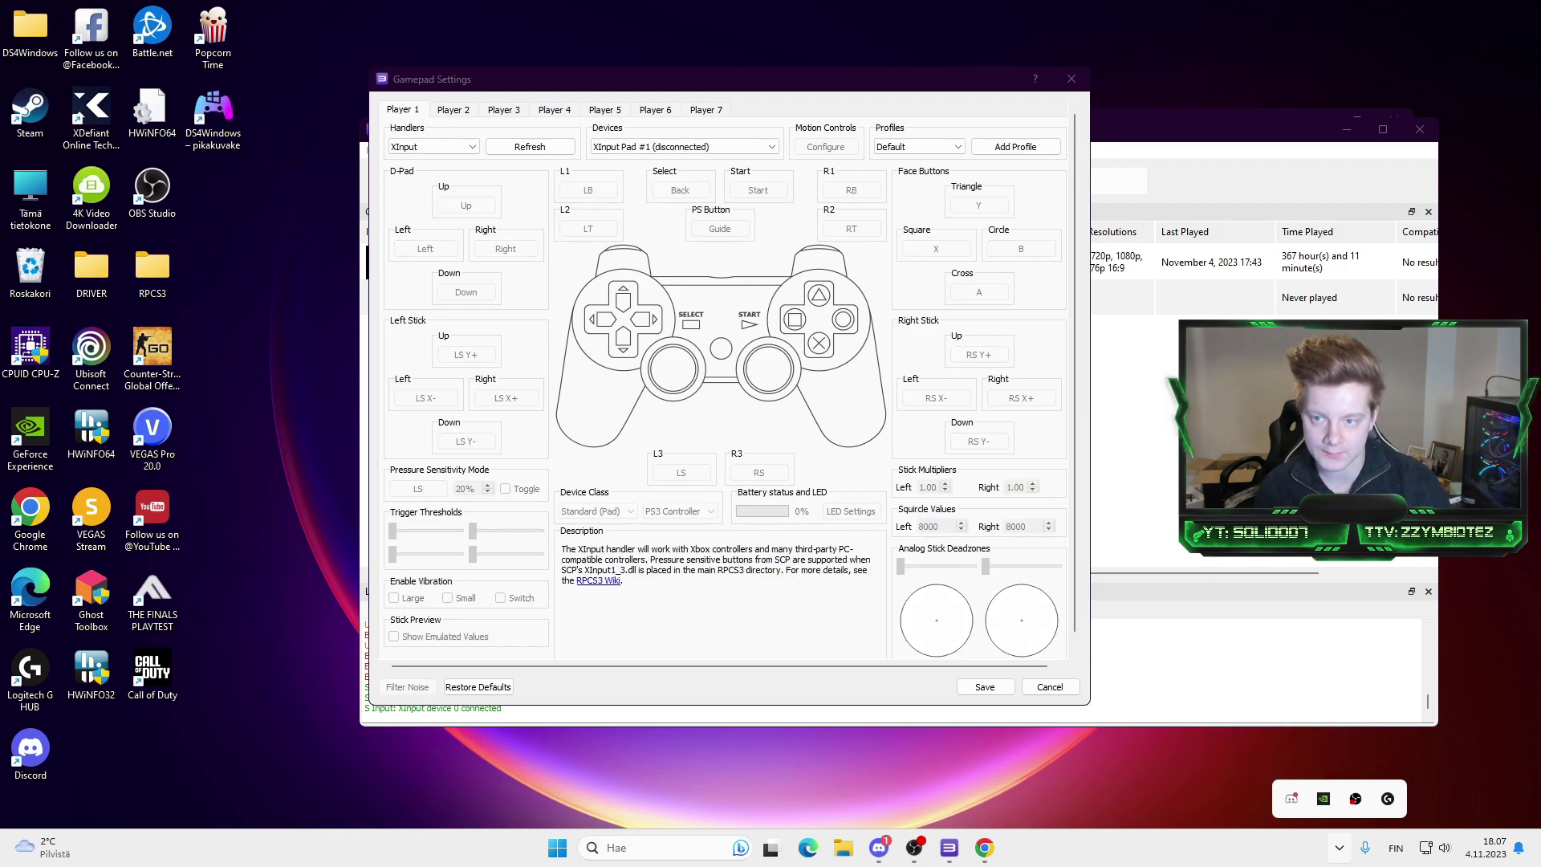
click(434, 147)
click(425, 190)
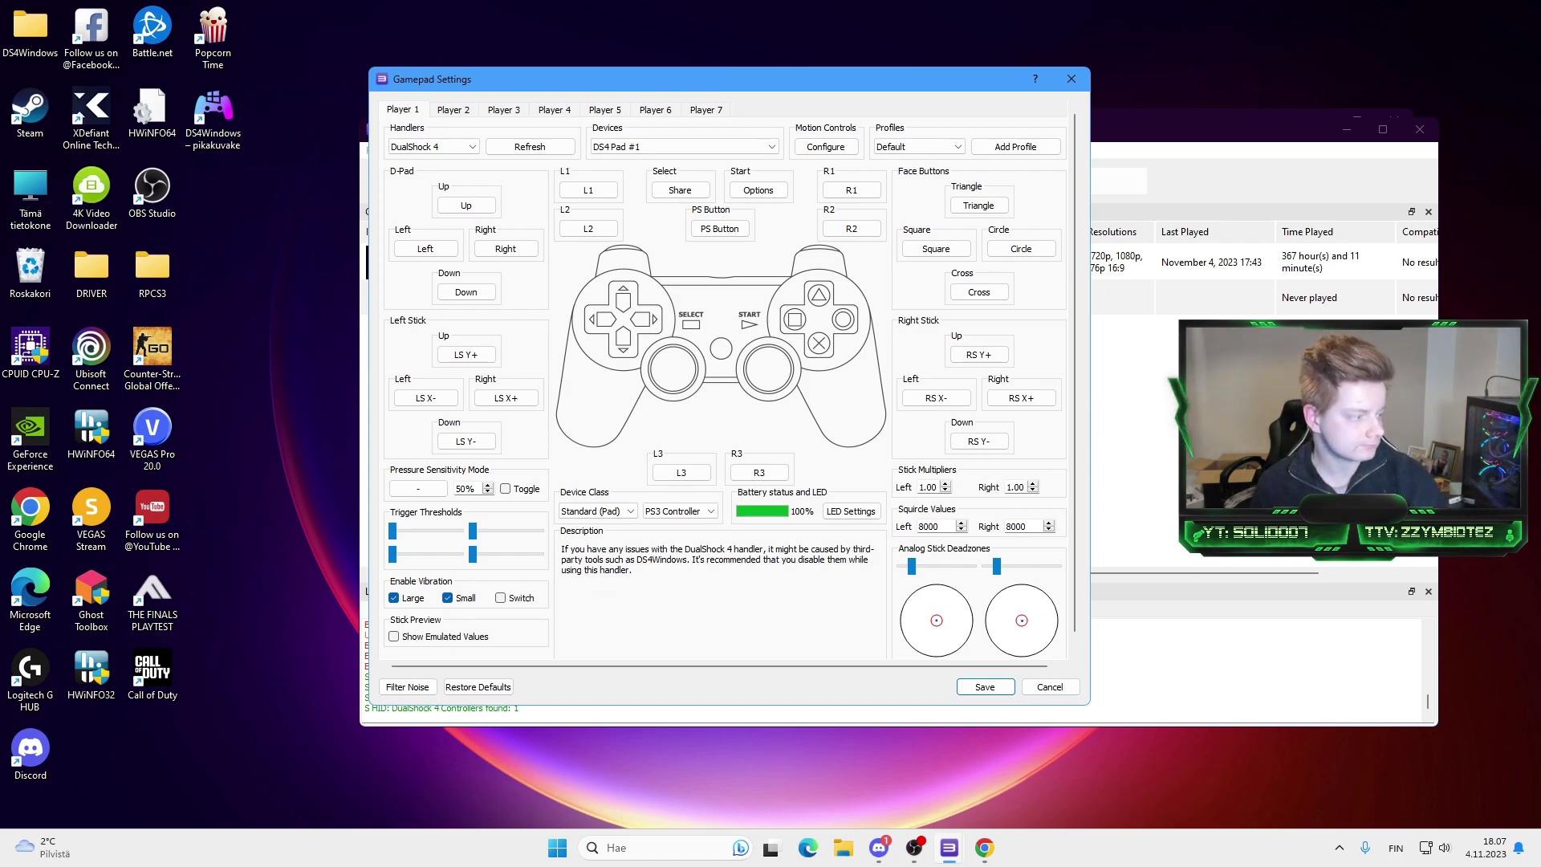
Step: Set Player 1's handler back to XInput and relaunch DS4Windows from the desktop
click(433, 146)
key(Down)
key(Down)
key(Return)
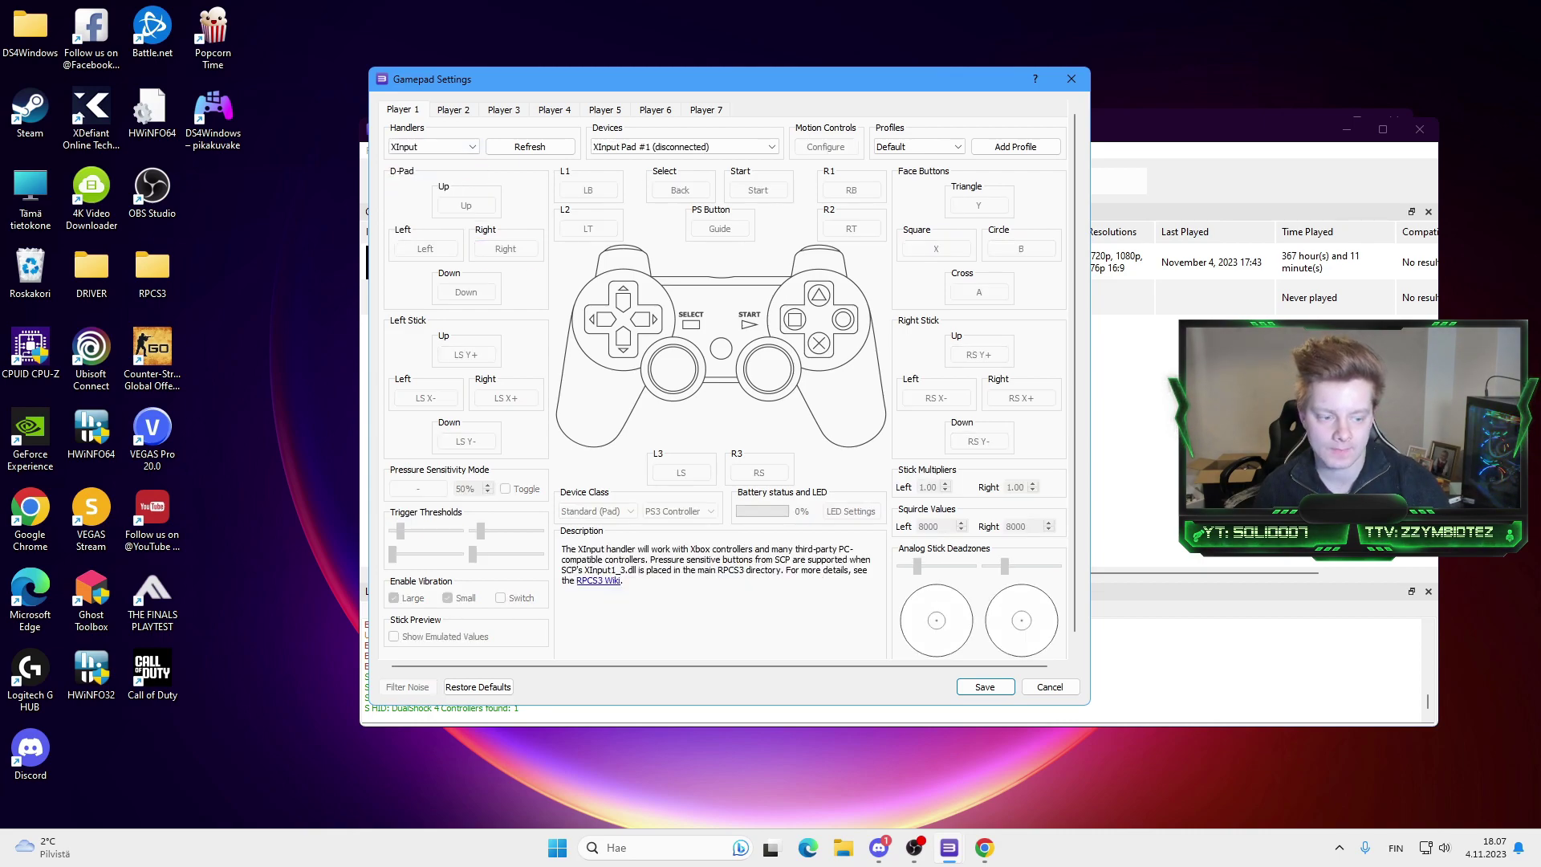
click(1339, 847)
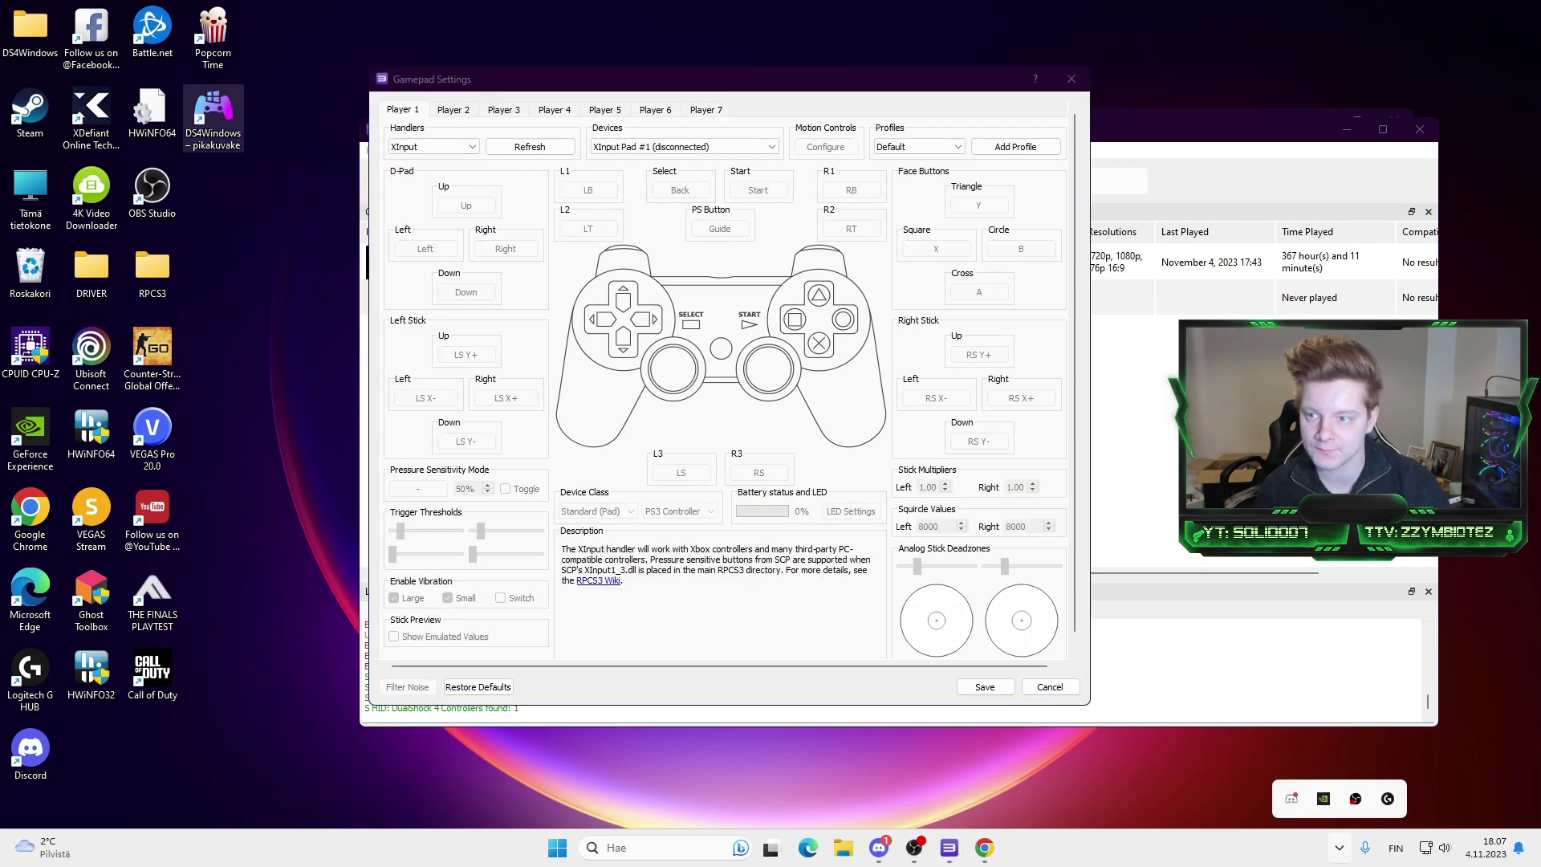
double_click(213, 118)
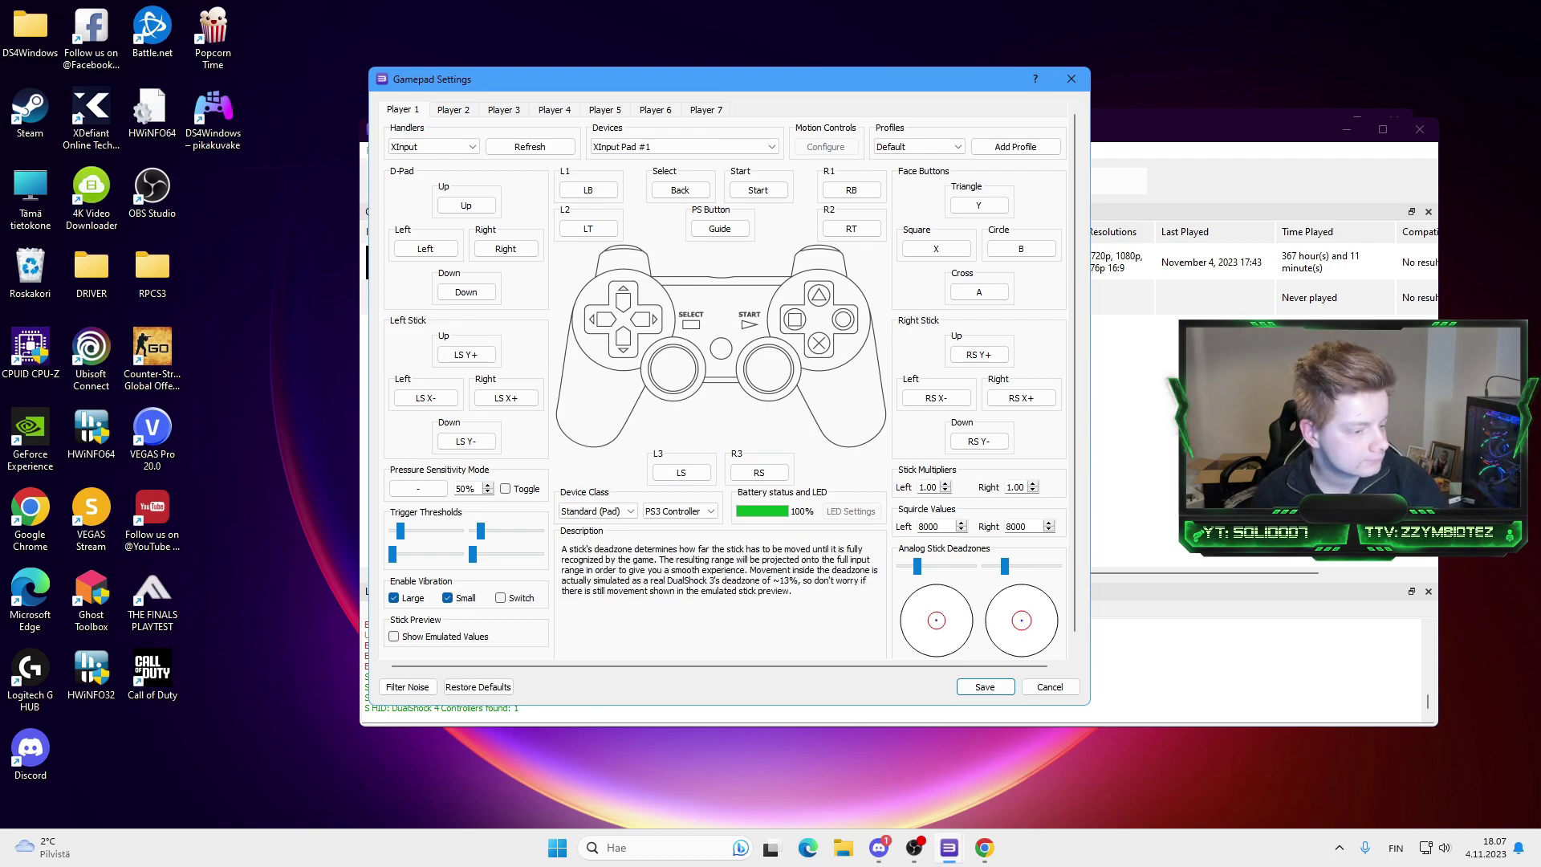
Step: Reduce both XInput analog stick deadzones to the minimum and disable Large and Small vibration
drag(917, 567, 899, 567)
drag(1005, 567, 985, 566)
click(394, 598)
click(448, 598)
Step: Lower the trigger thresholds to the minimum and bind pressure sensitivity mode to LS at 20%
drag(481, 531, 390, 531)
click(419, 489)
click(457, 489)
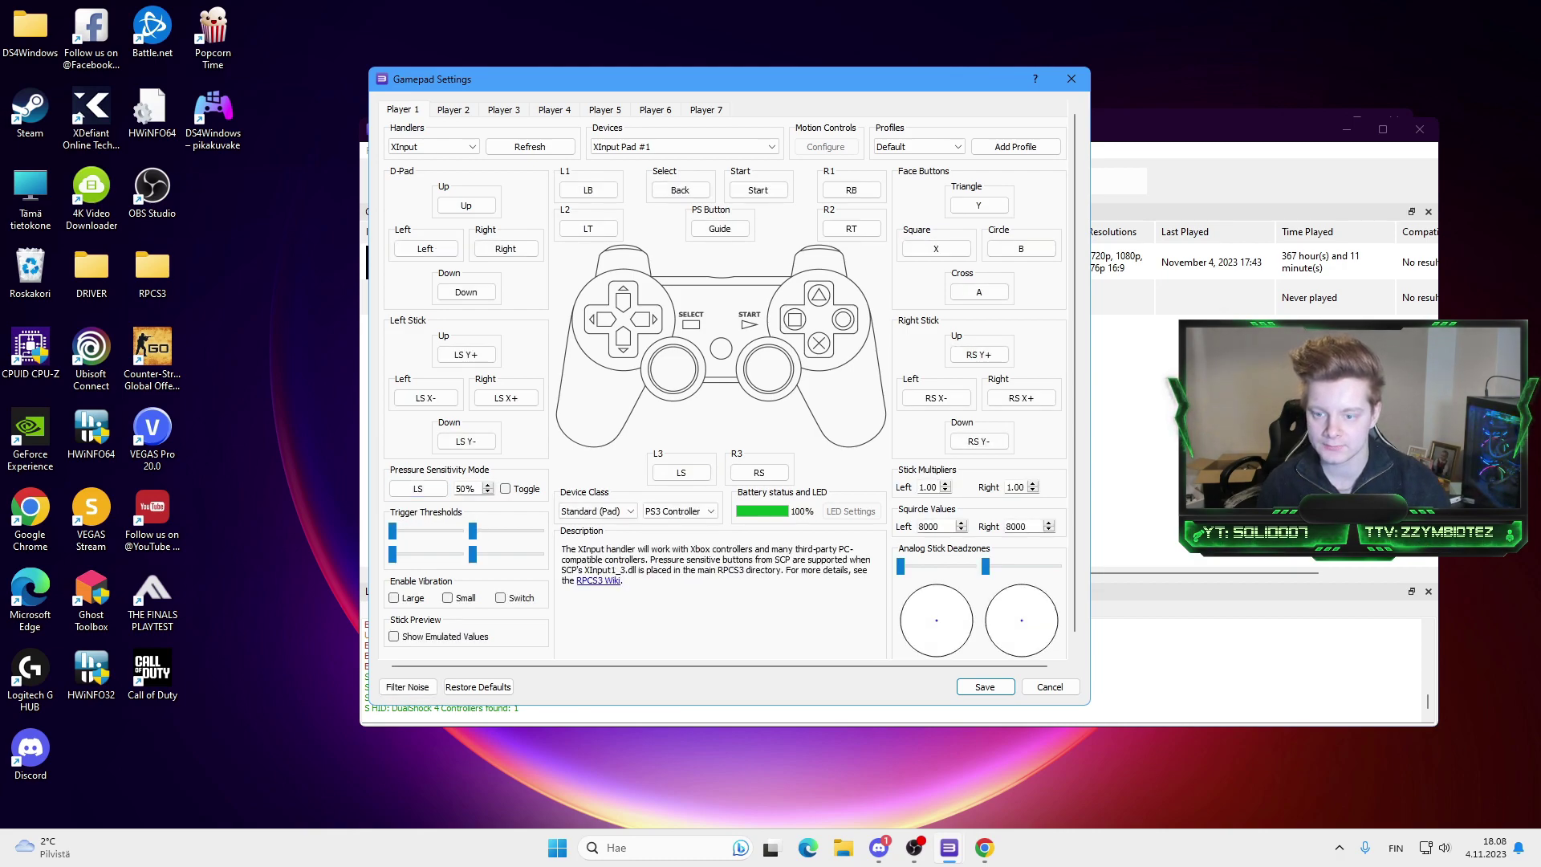
key(BackSpace)
text(2)
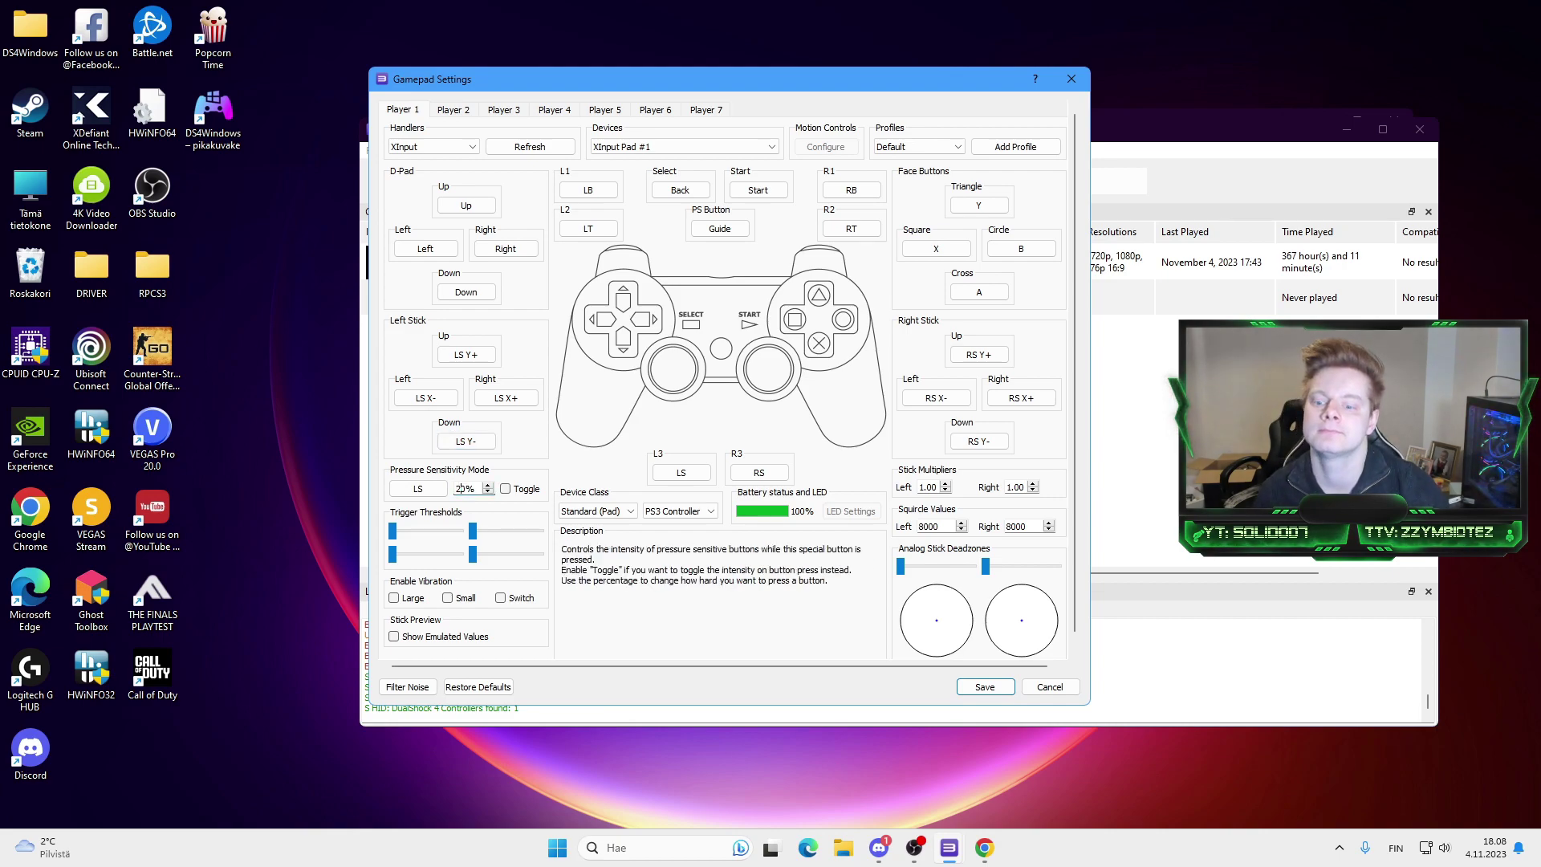
Step: Set the left stick multiplier to 1.25 and save the gamepad settings
drag(938, 488, 927, 487)
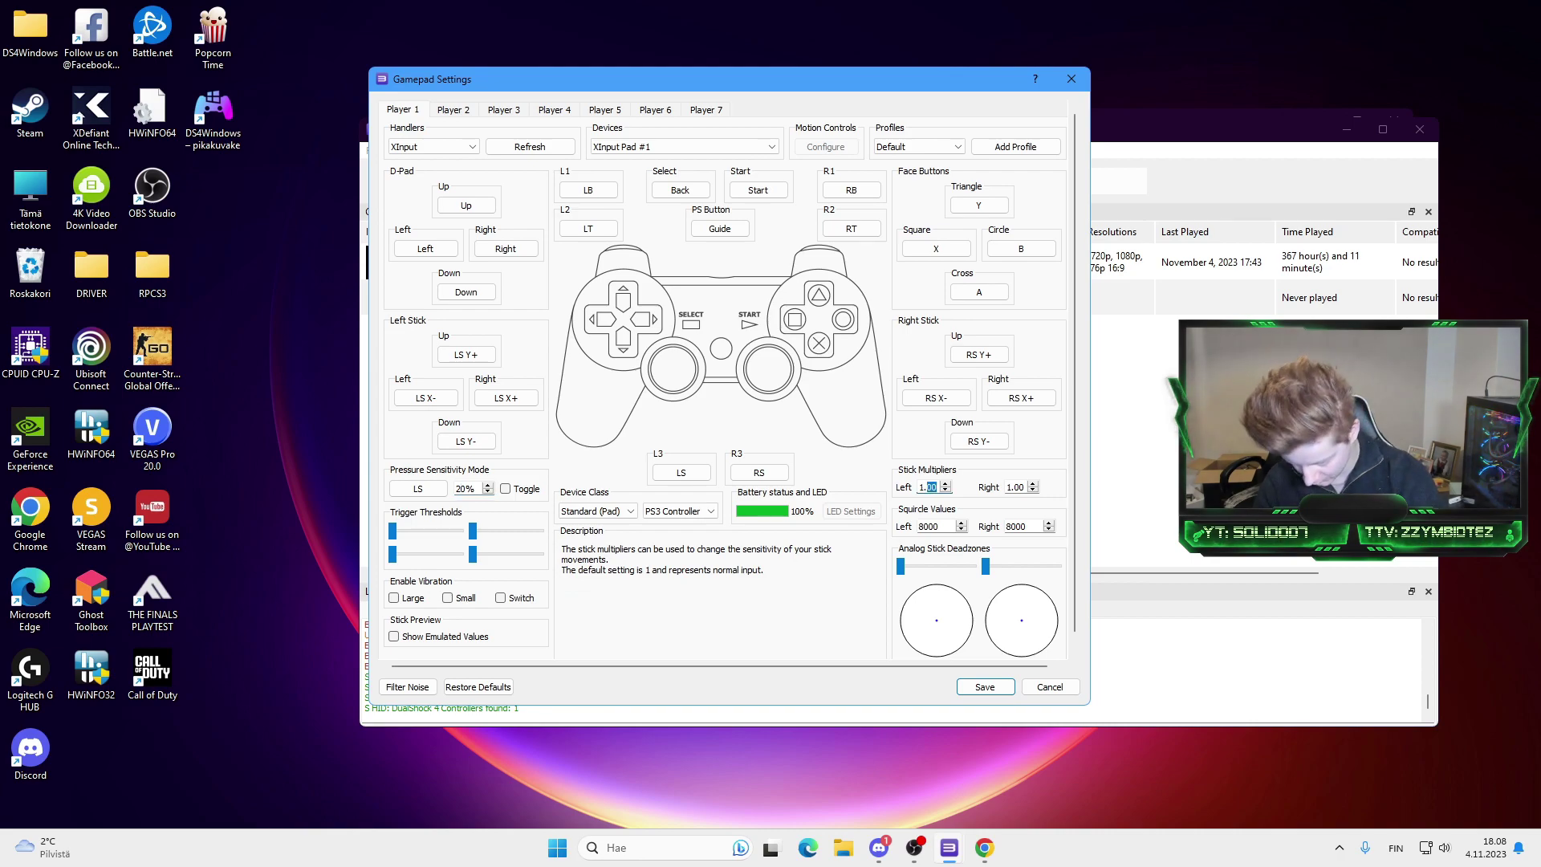
text(25)
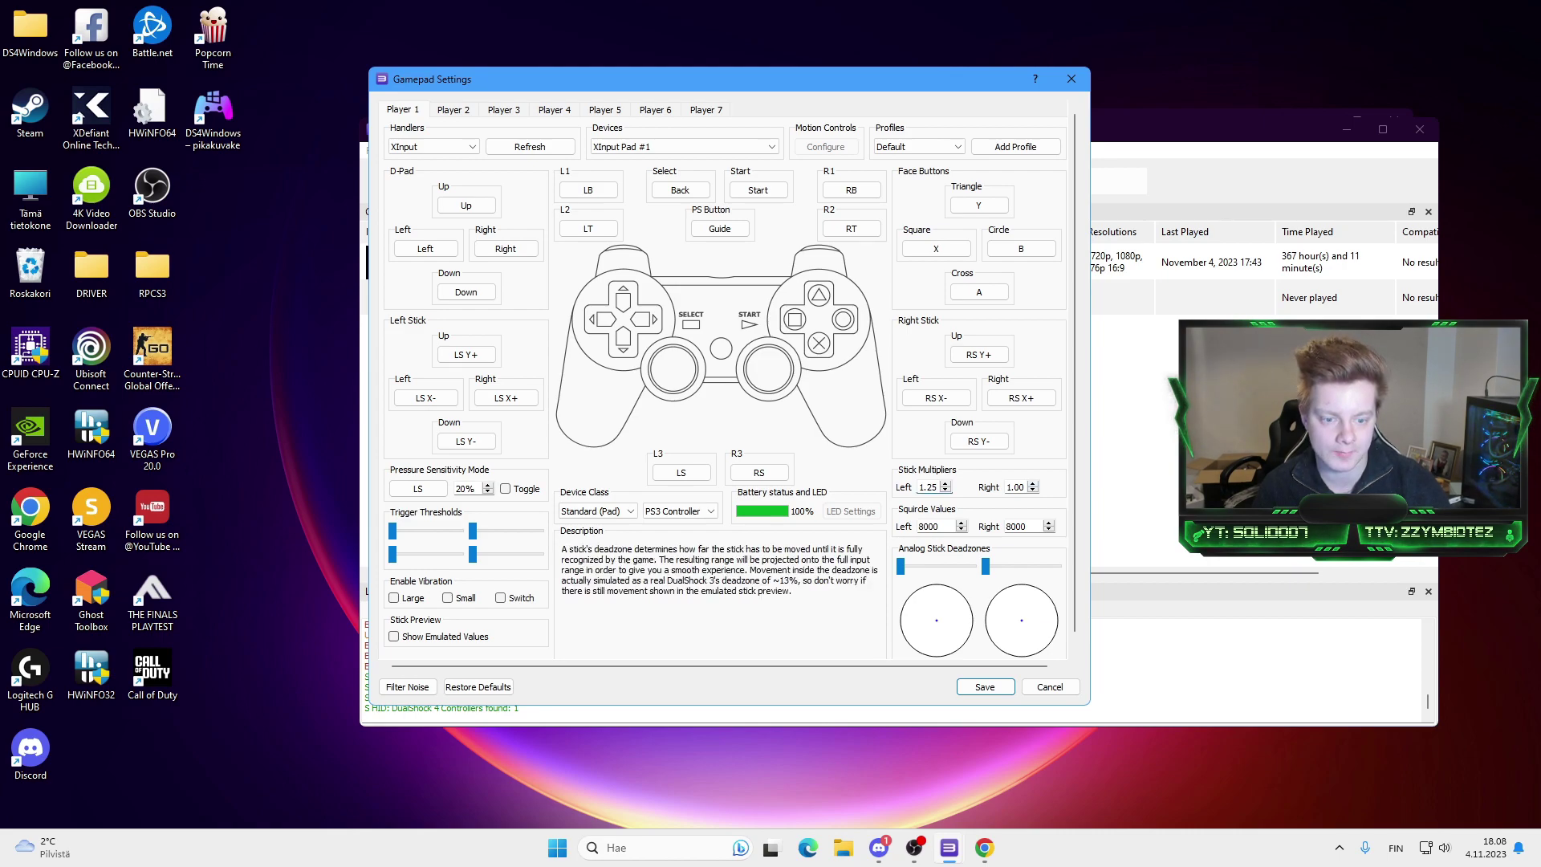
click(985, 687)
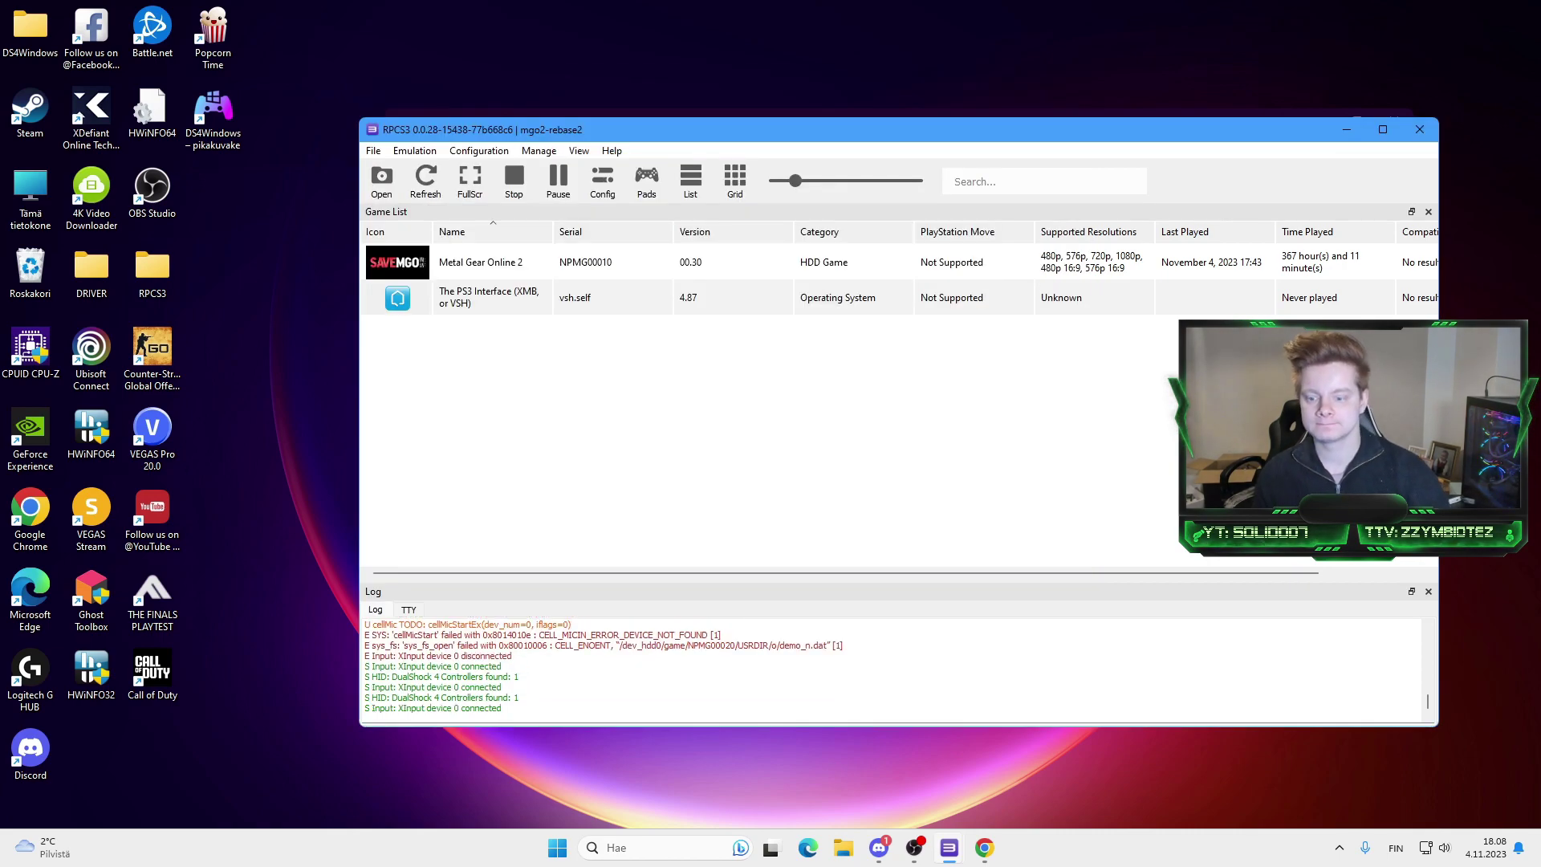
Step: Check the latest controller entries in the log and switch to the Metal Gear Online 2 game window
drag(522, 710, 424, 698)
click(562, 466)
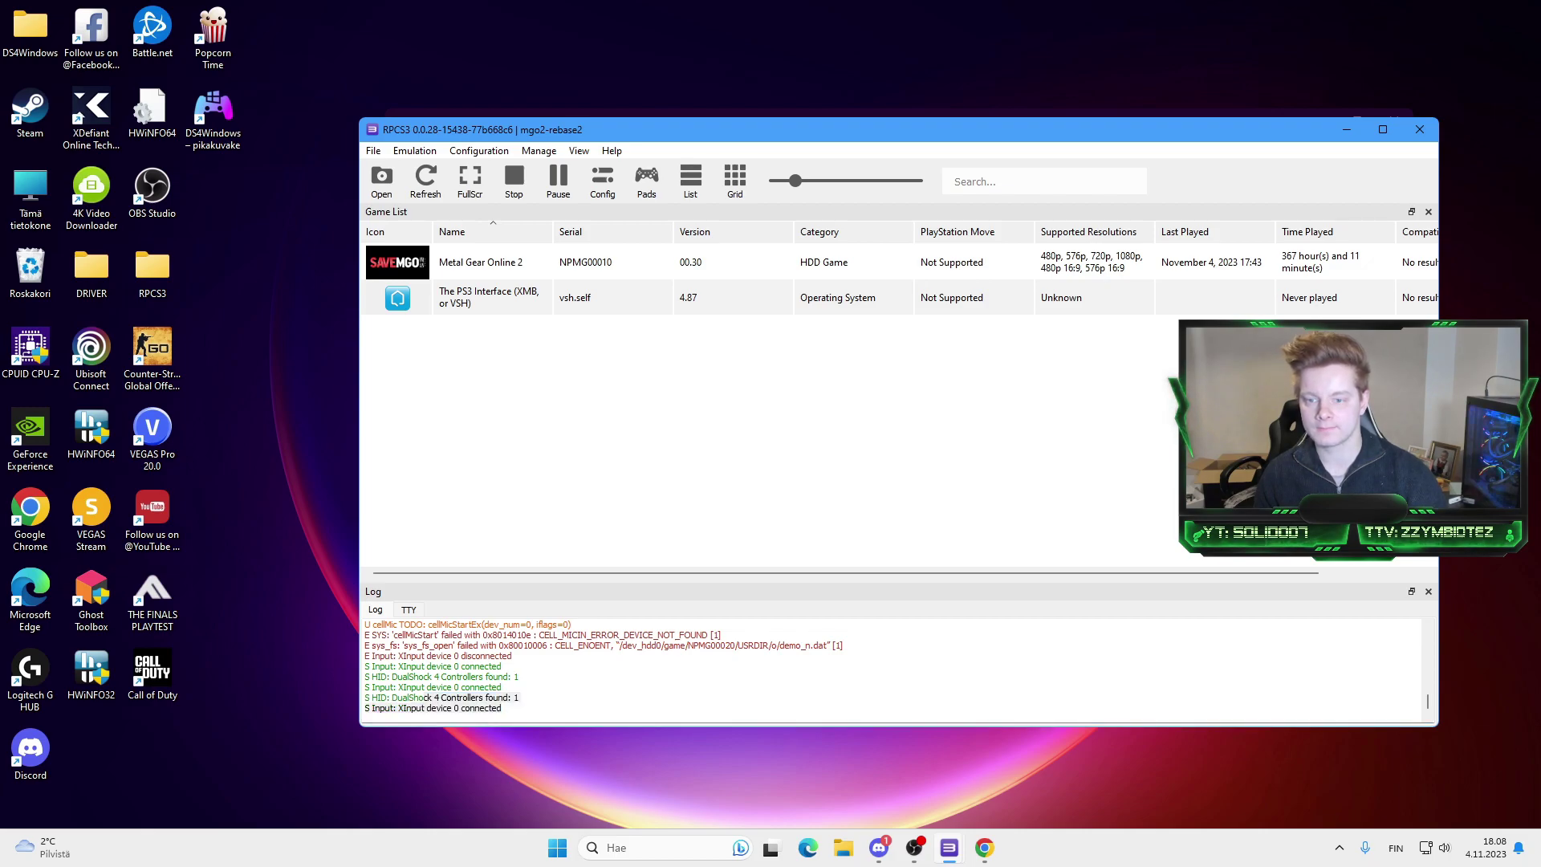
click(949, 848)
click(1031, 759)
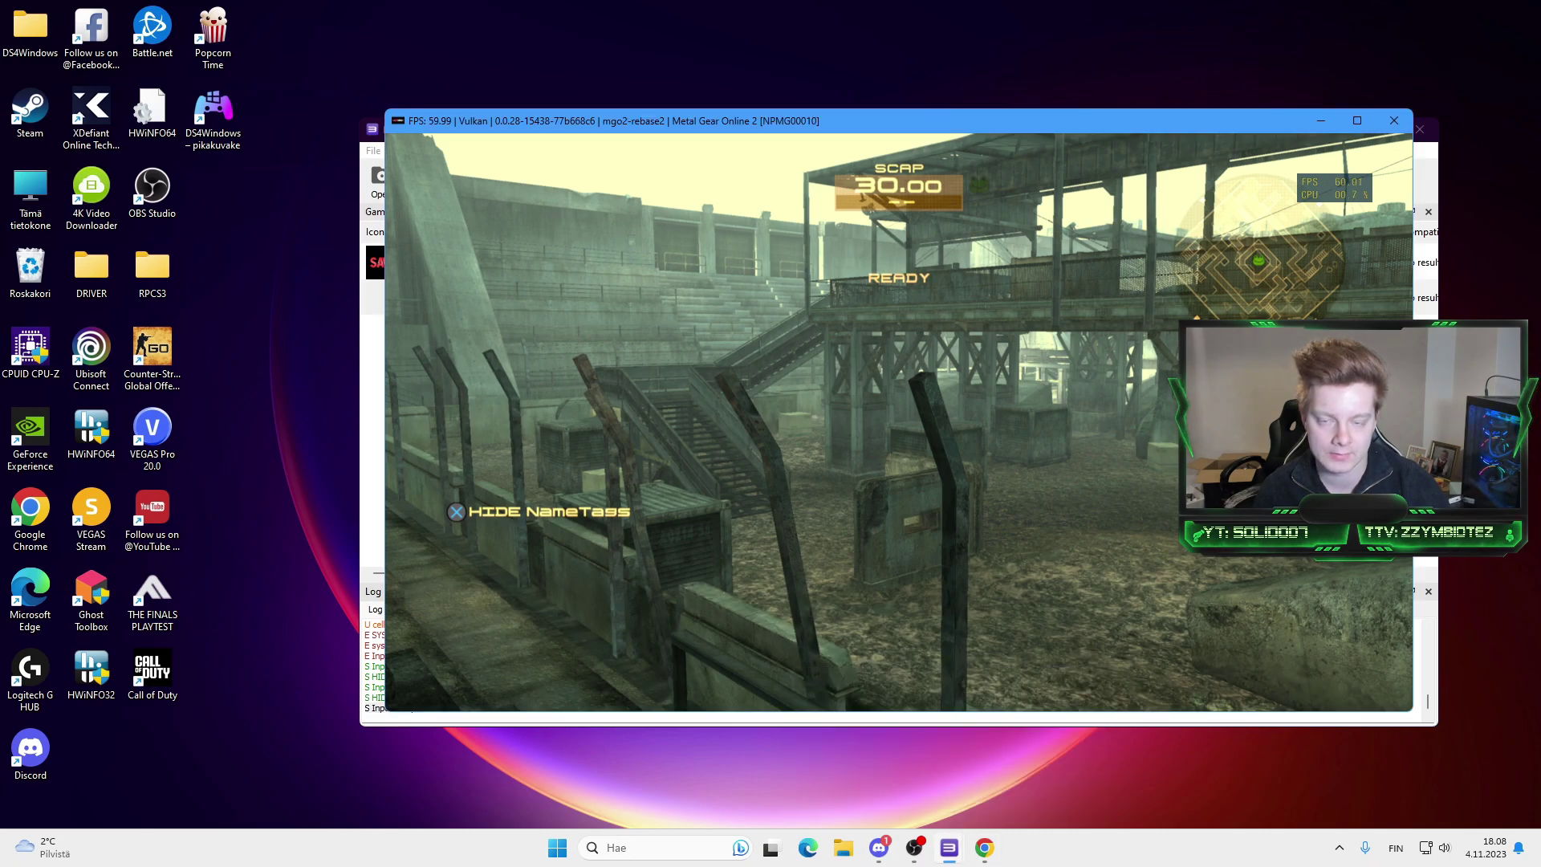
Step: Return to the main RPCS3 window and open Player 1's gamepad settings
click(868, 731)
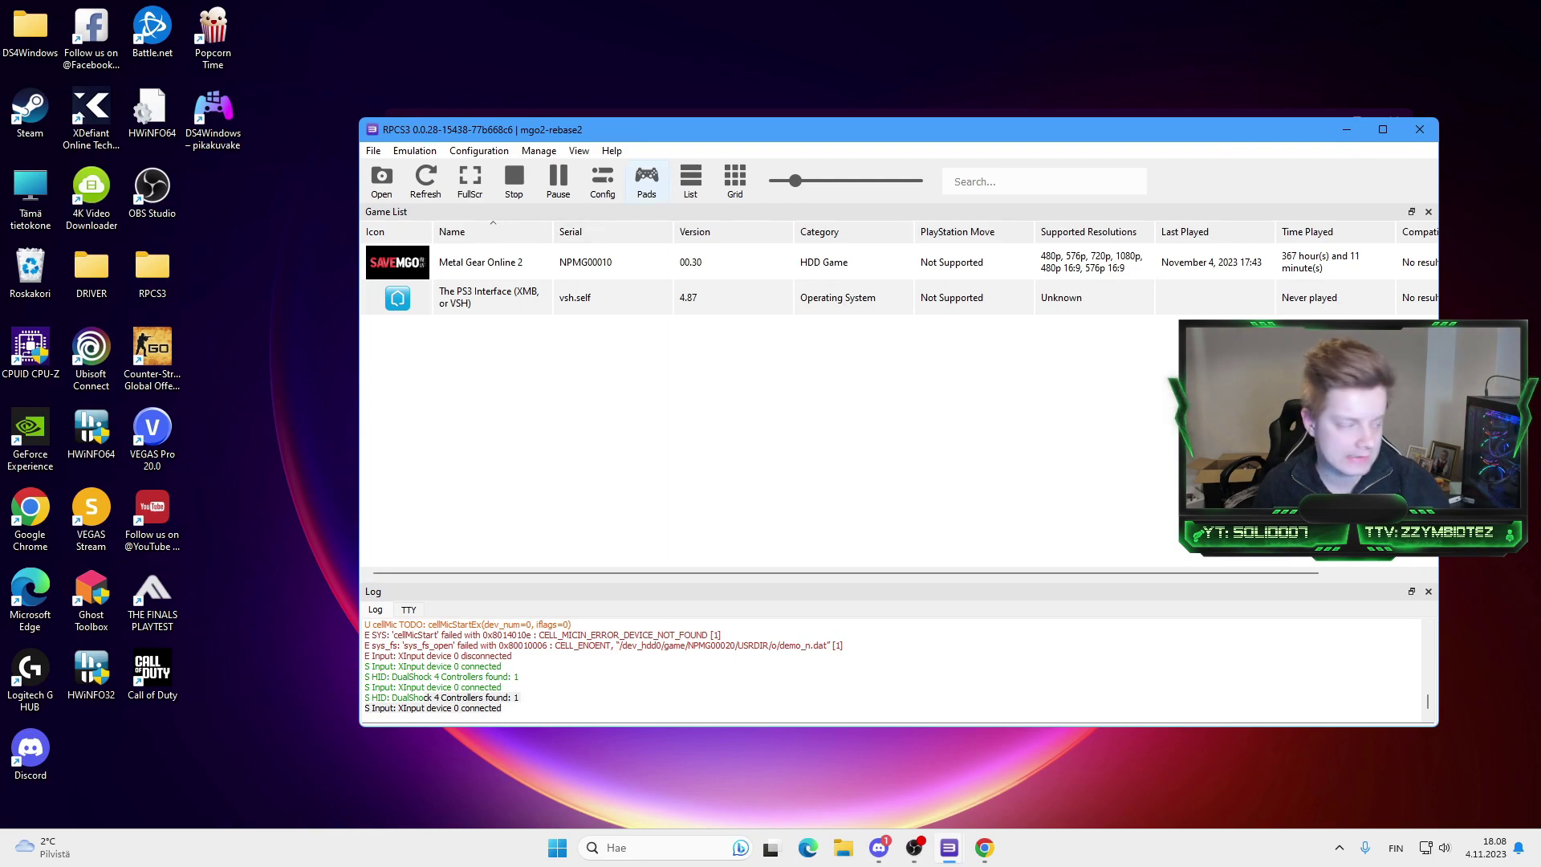
click(650, 185)
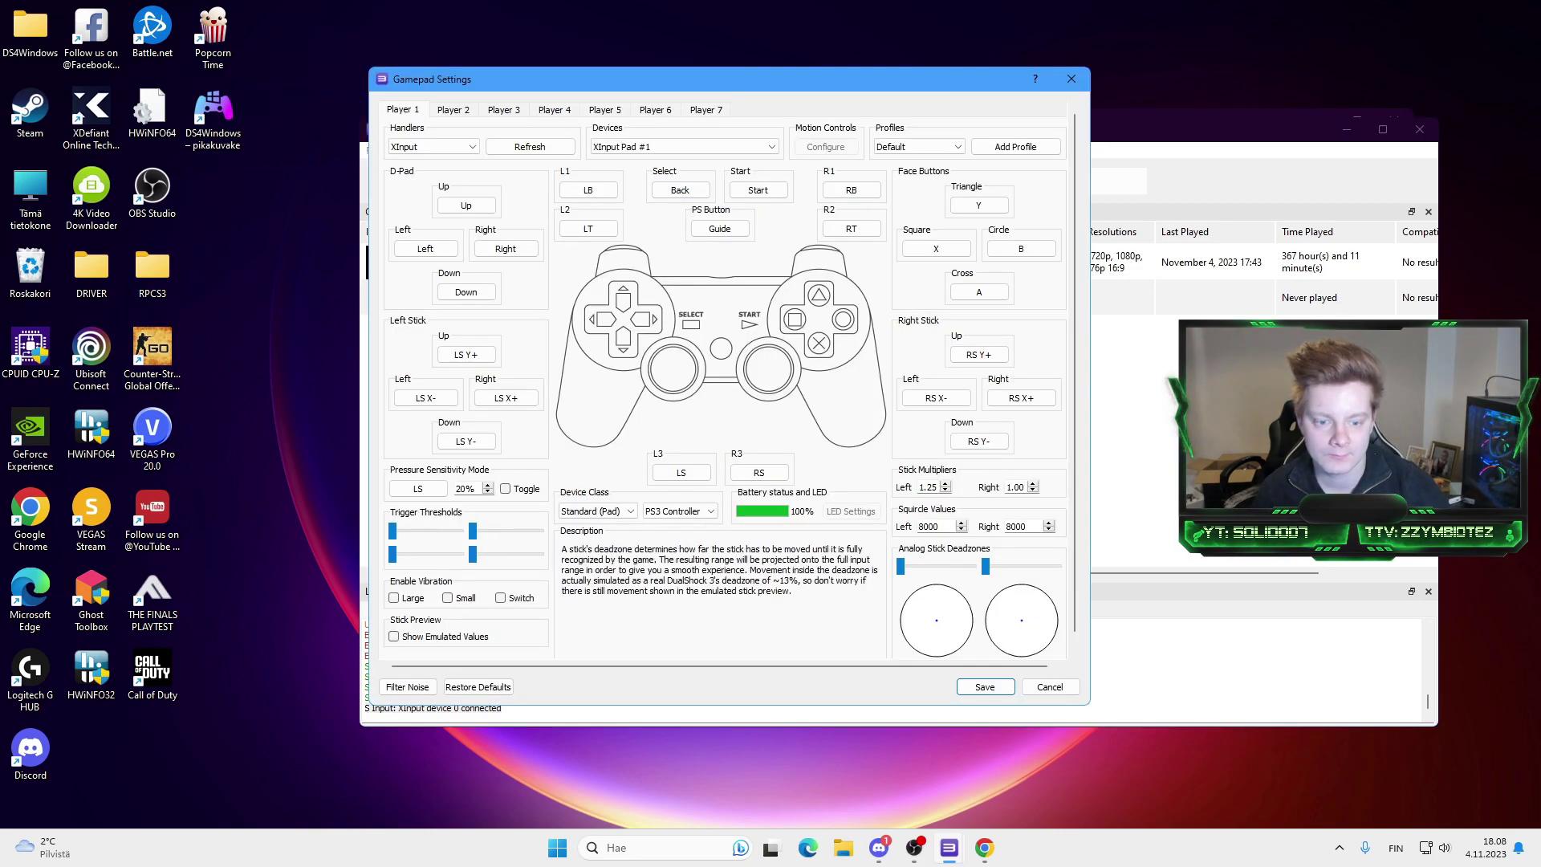